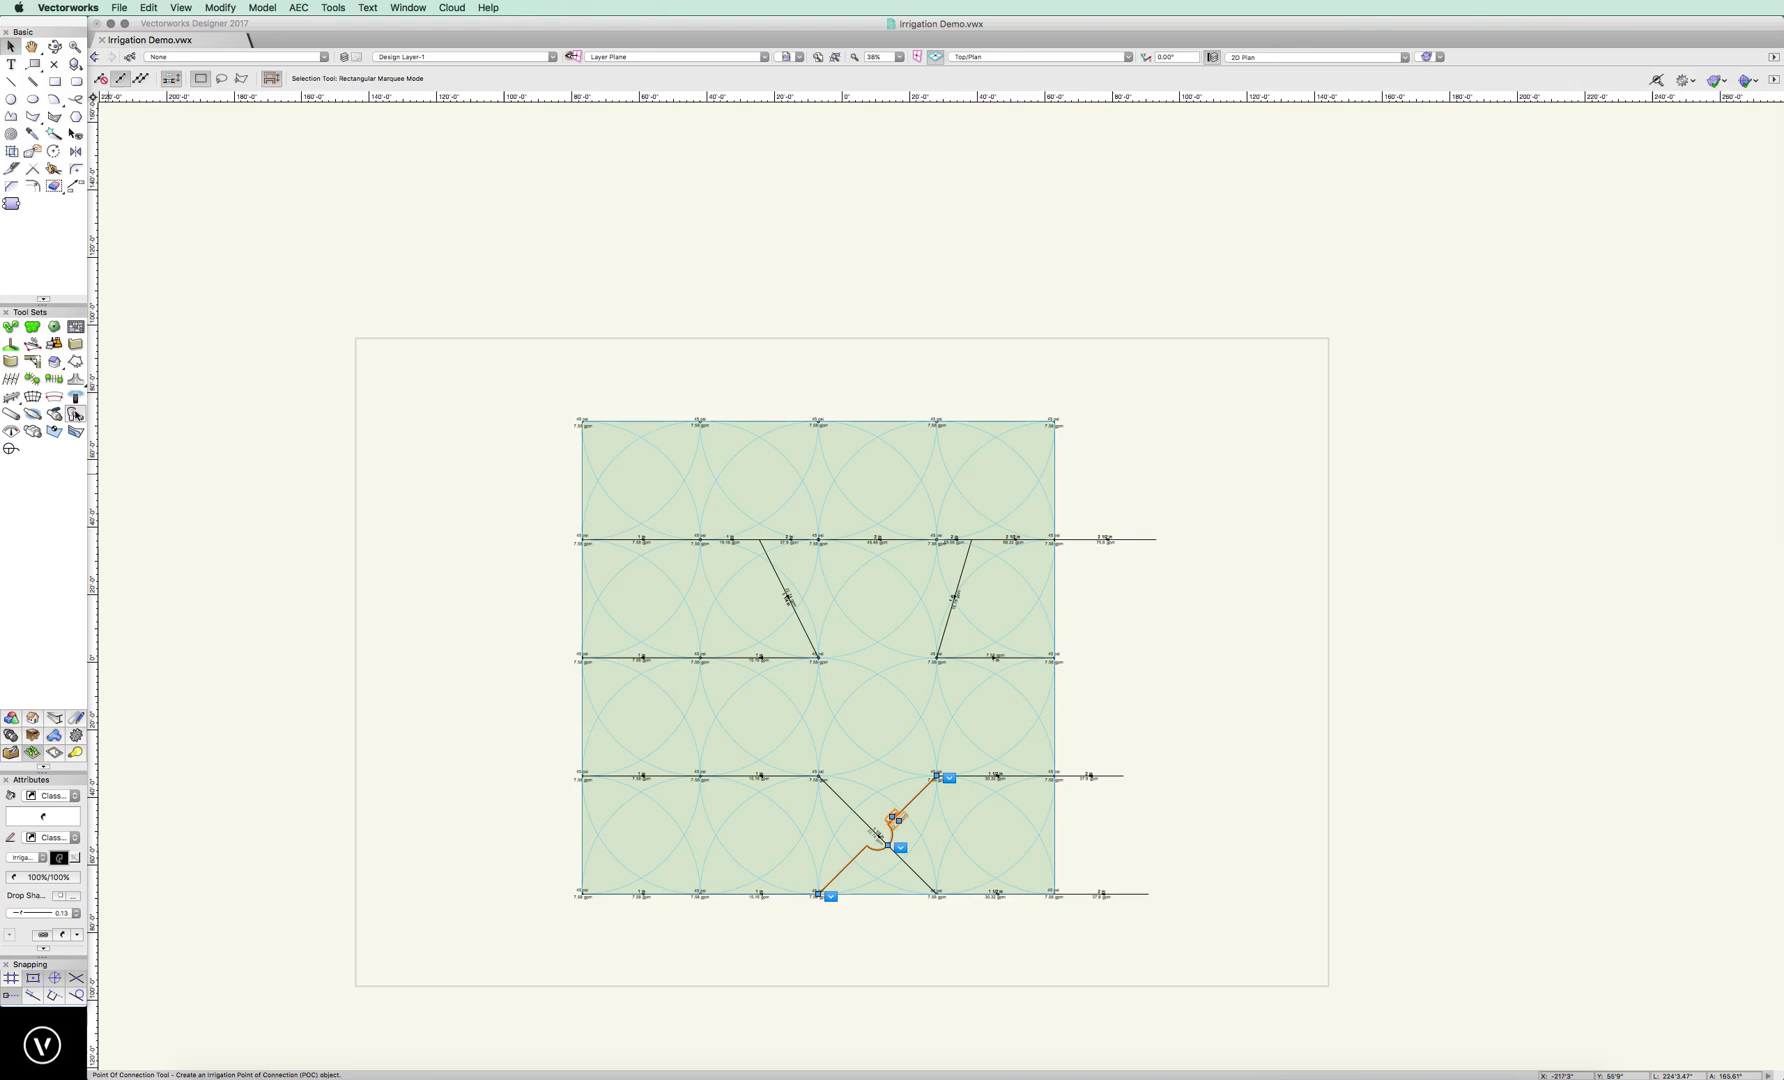
Draw a lateral pipe from the grid's top-left corner to past its right edge
{"action": "left_click", "coordinate": [10, 418]}
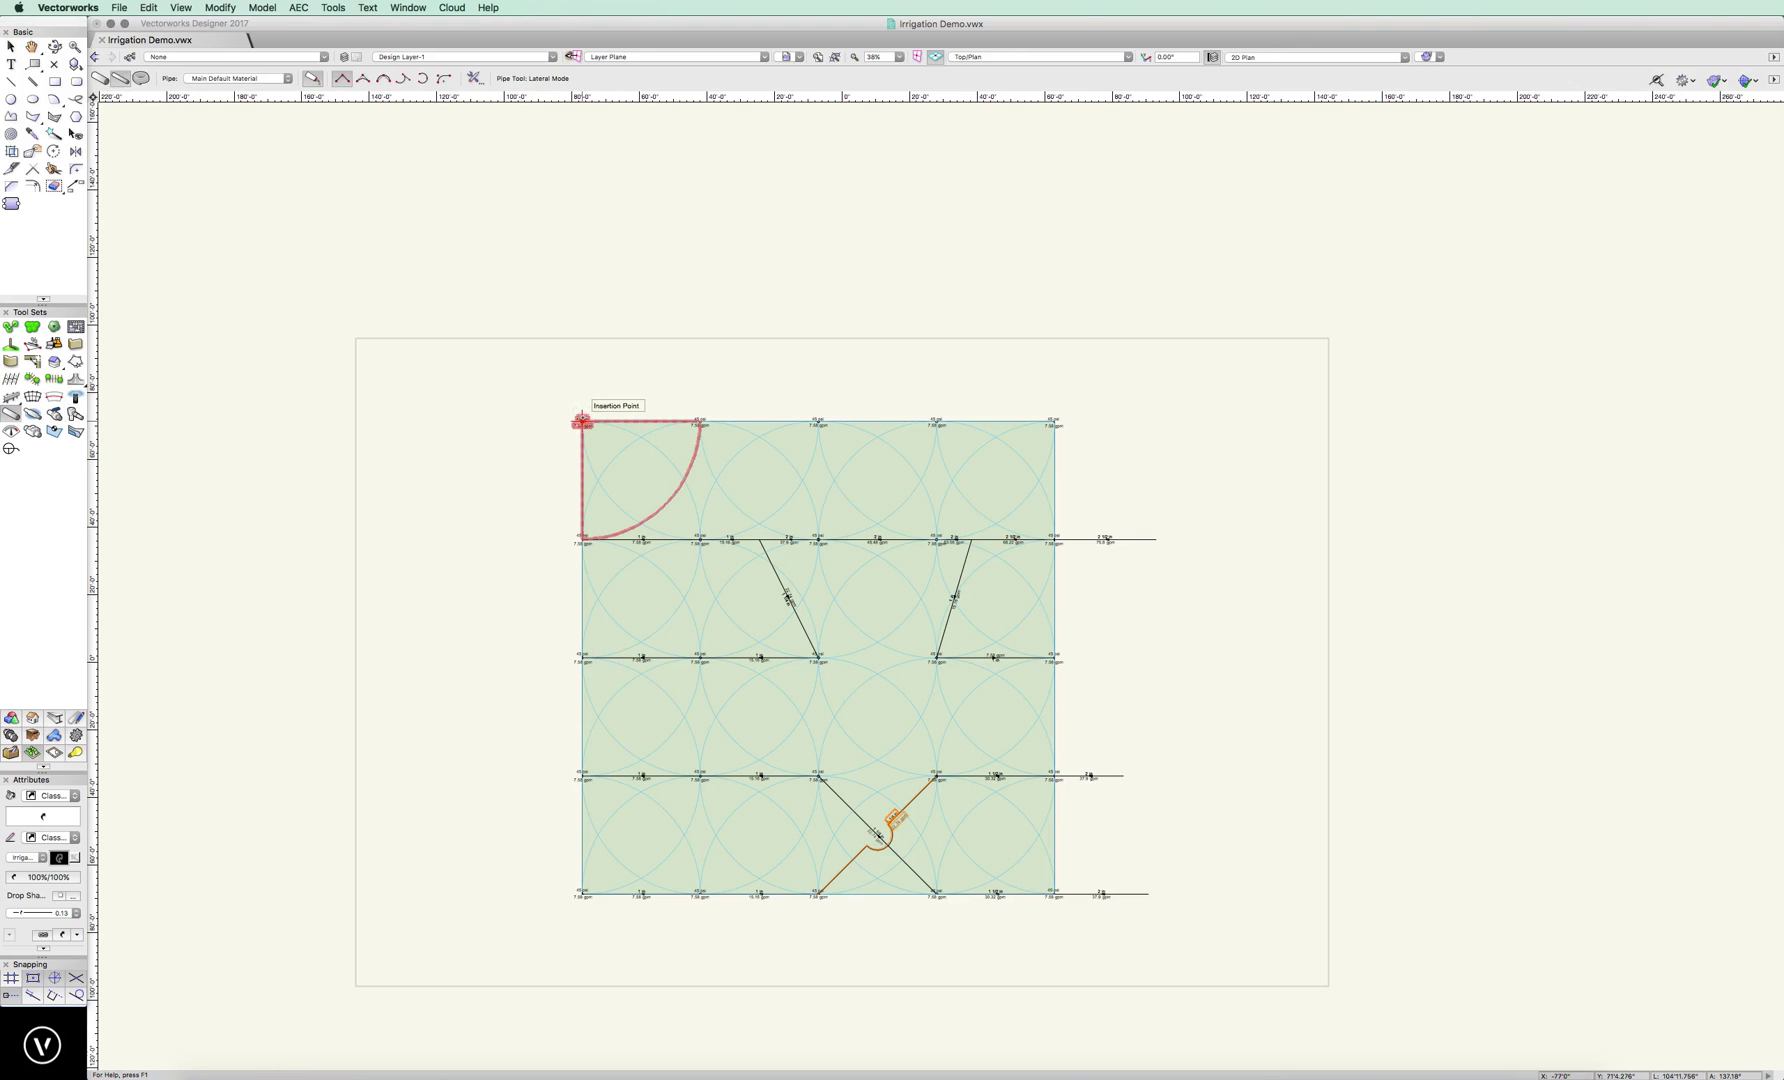
{"action": "left_click", "coordinate": [582, 422]}
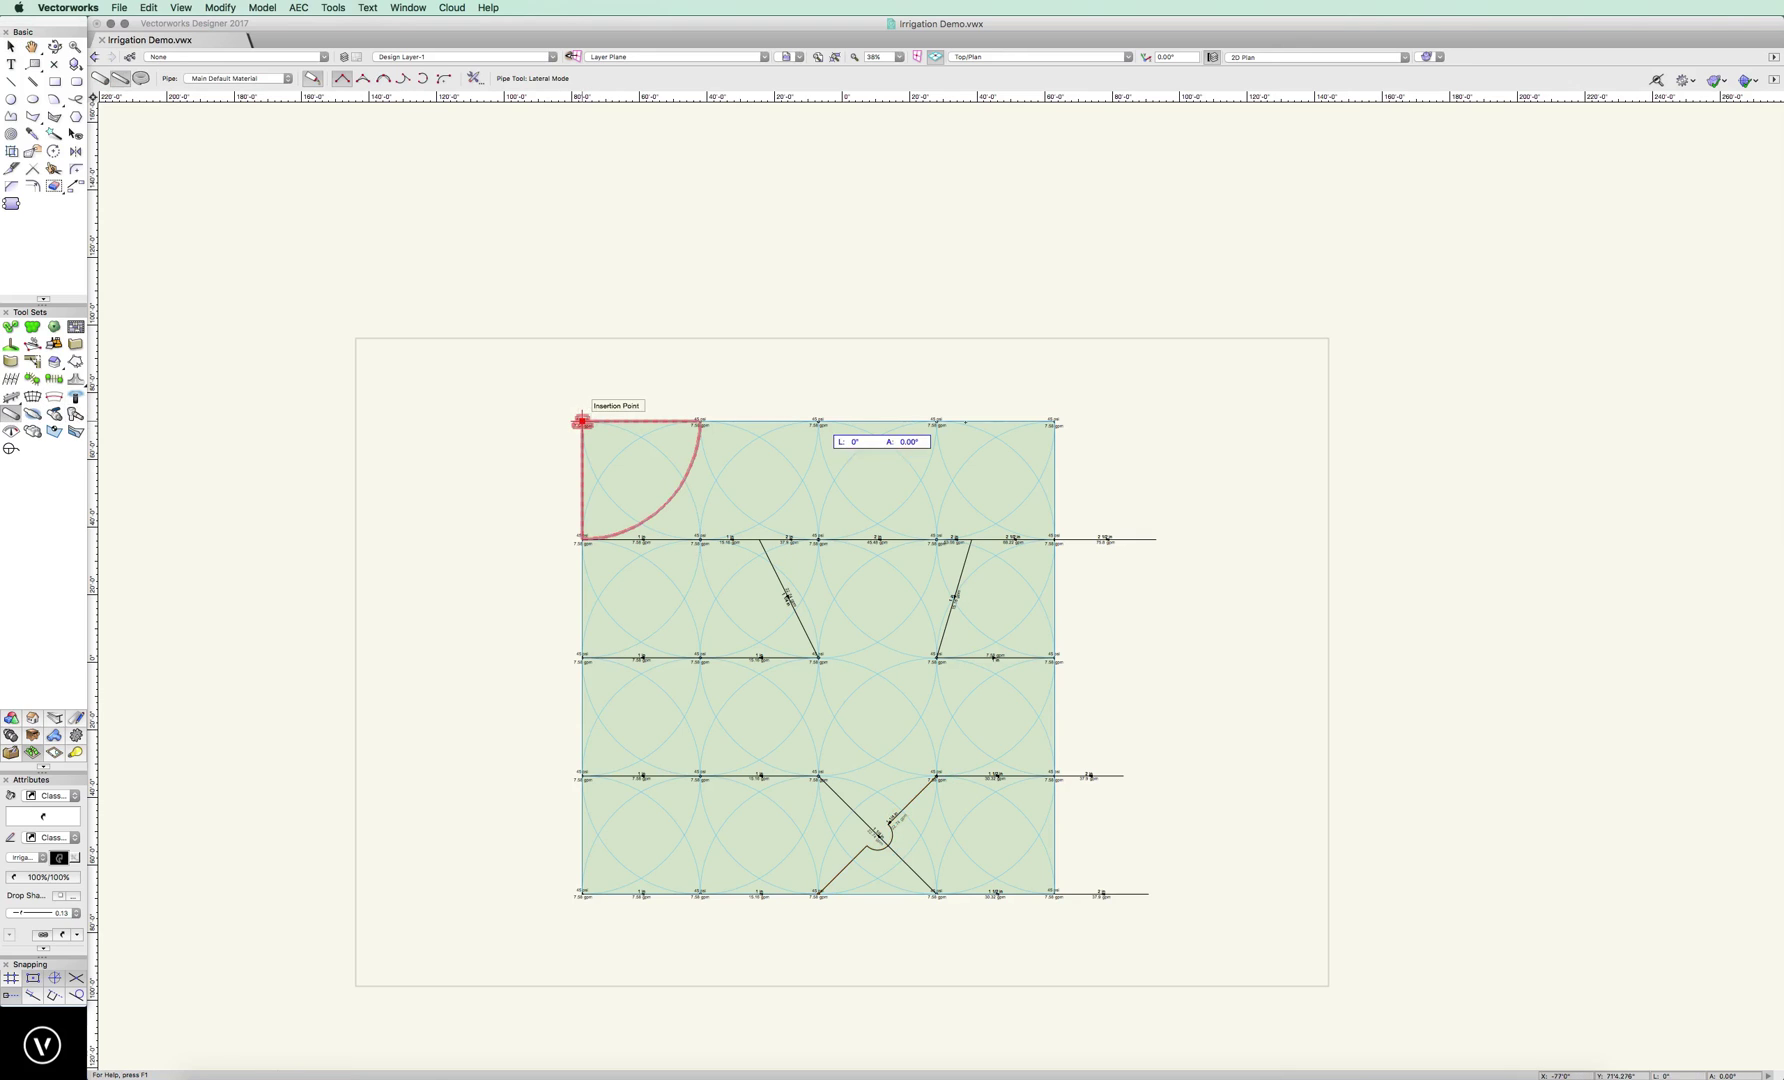
{"action": "double_click", "coordinate": [1115, 421]}
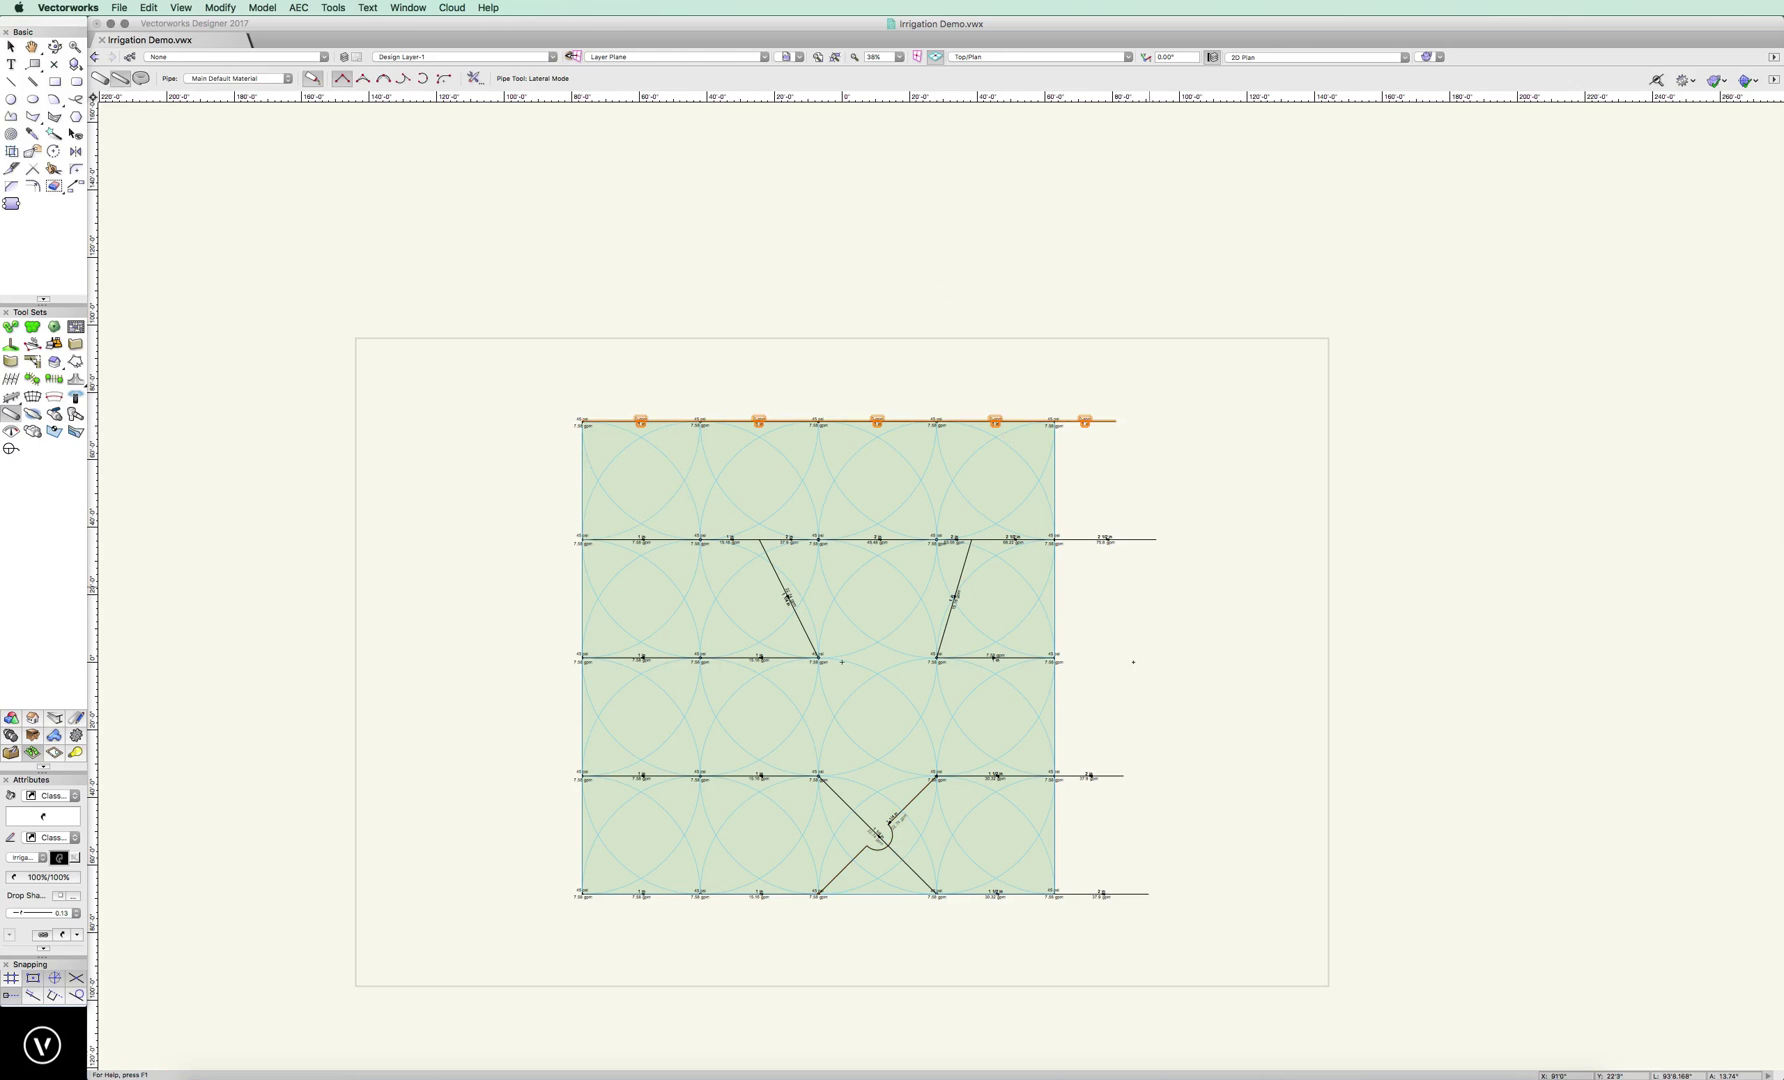
{"action": "key", "text": "h"}
{"action": "left_click_drag", "start_coordinate": [1104, 656], "coordinate": [784, 539]}
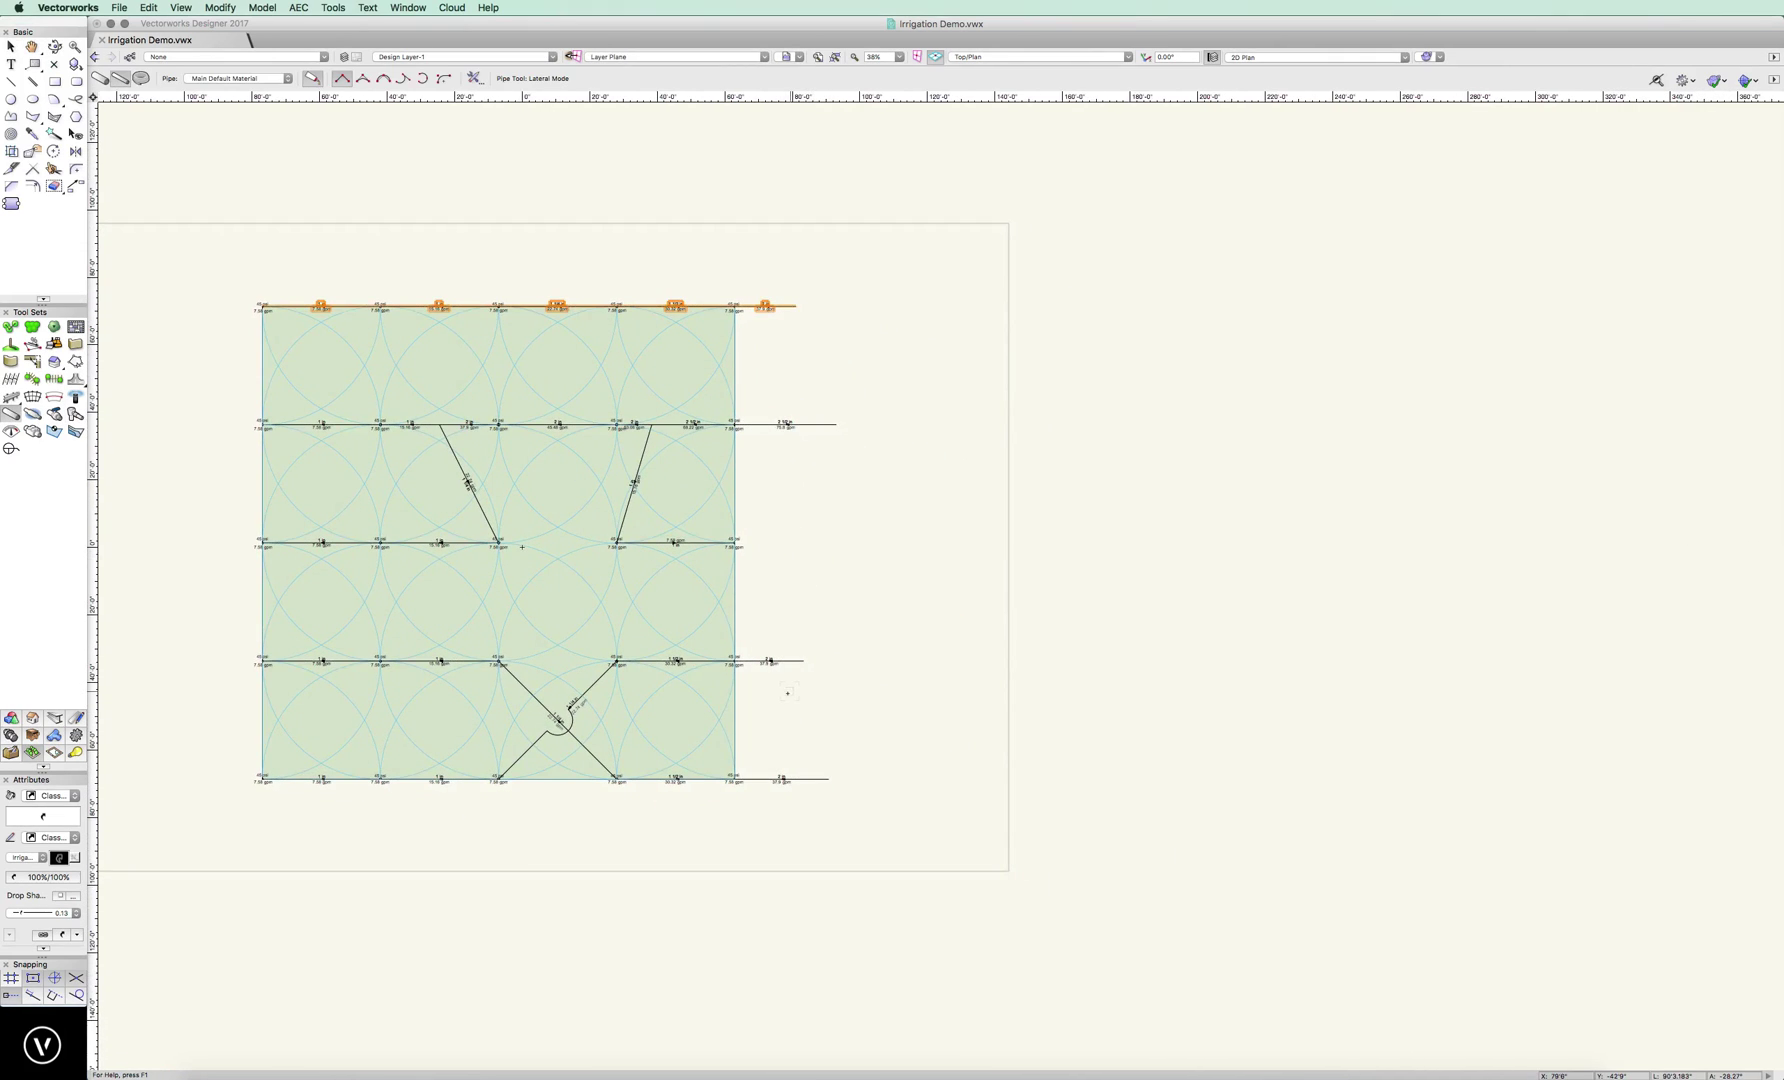
{"action": "middle_click_drag", "start_coordinate": [522, 547], "coordinate": [525, 549]}
{"action": "scroll", "coordinate": [525, 549], "scroll_direction": "up", "scroll_amount": 2}
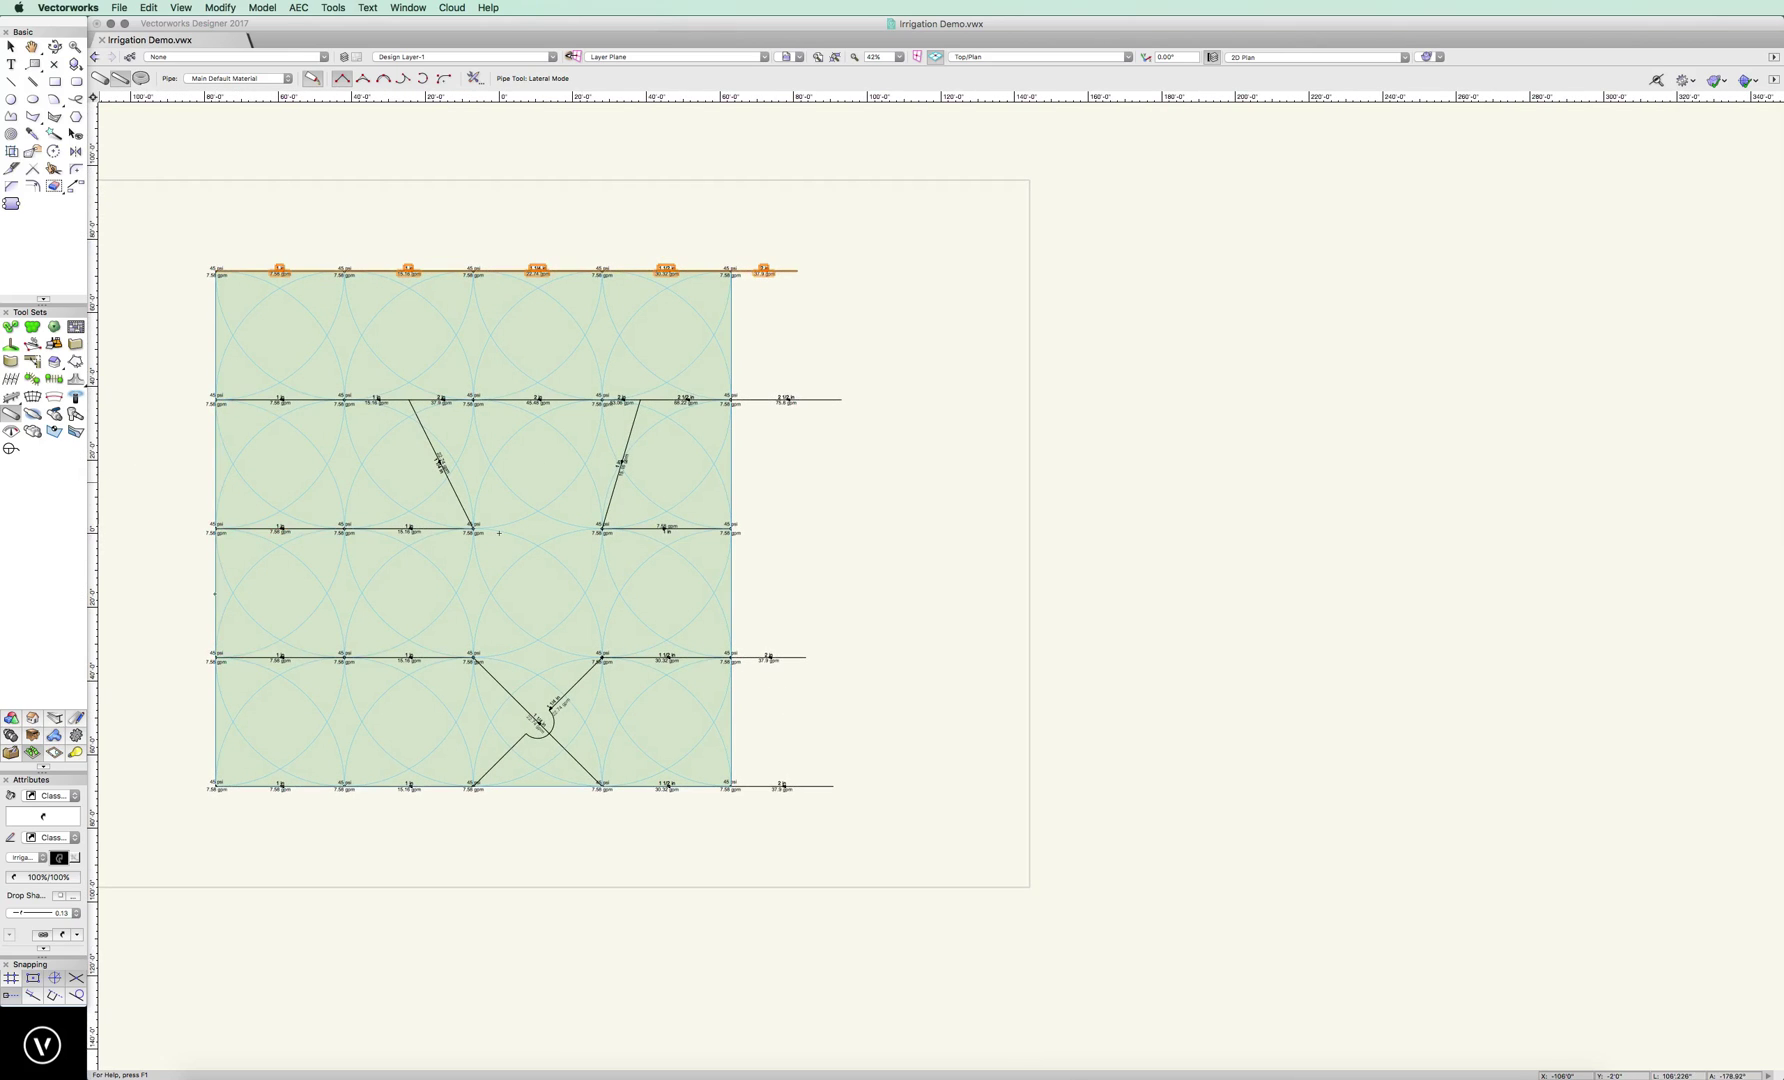
Place 1in PGV Series valves at the right ends of the top, second, fourth and bottom laterals
{"action": "left_click", "coordinate": [56, 416]}
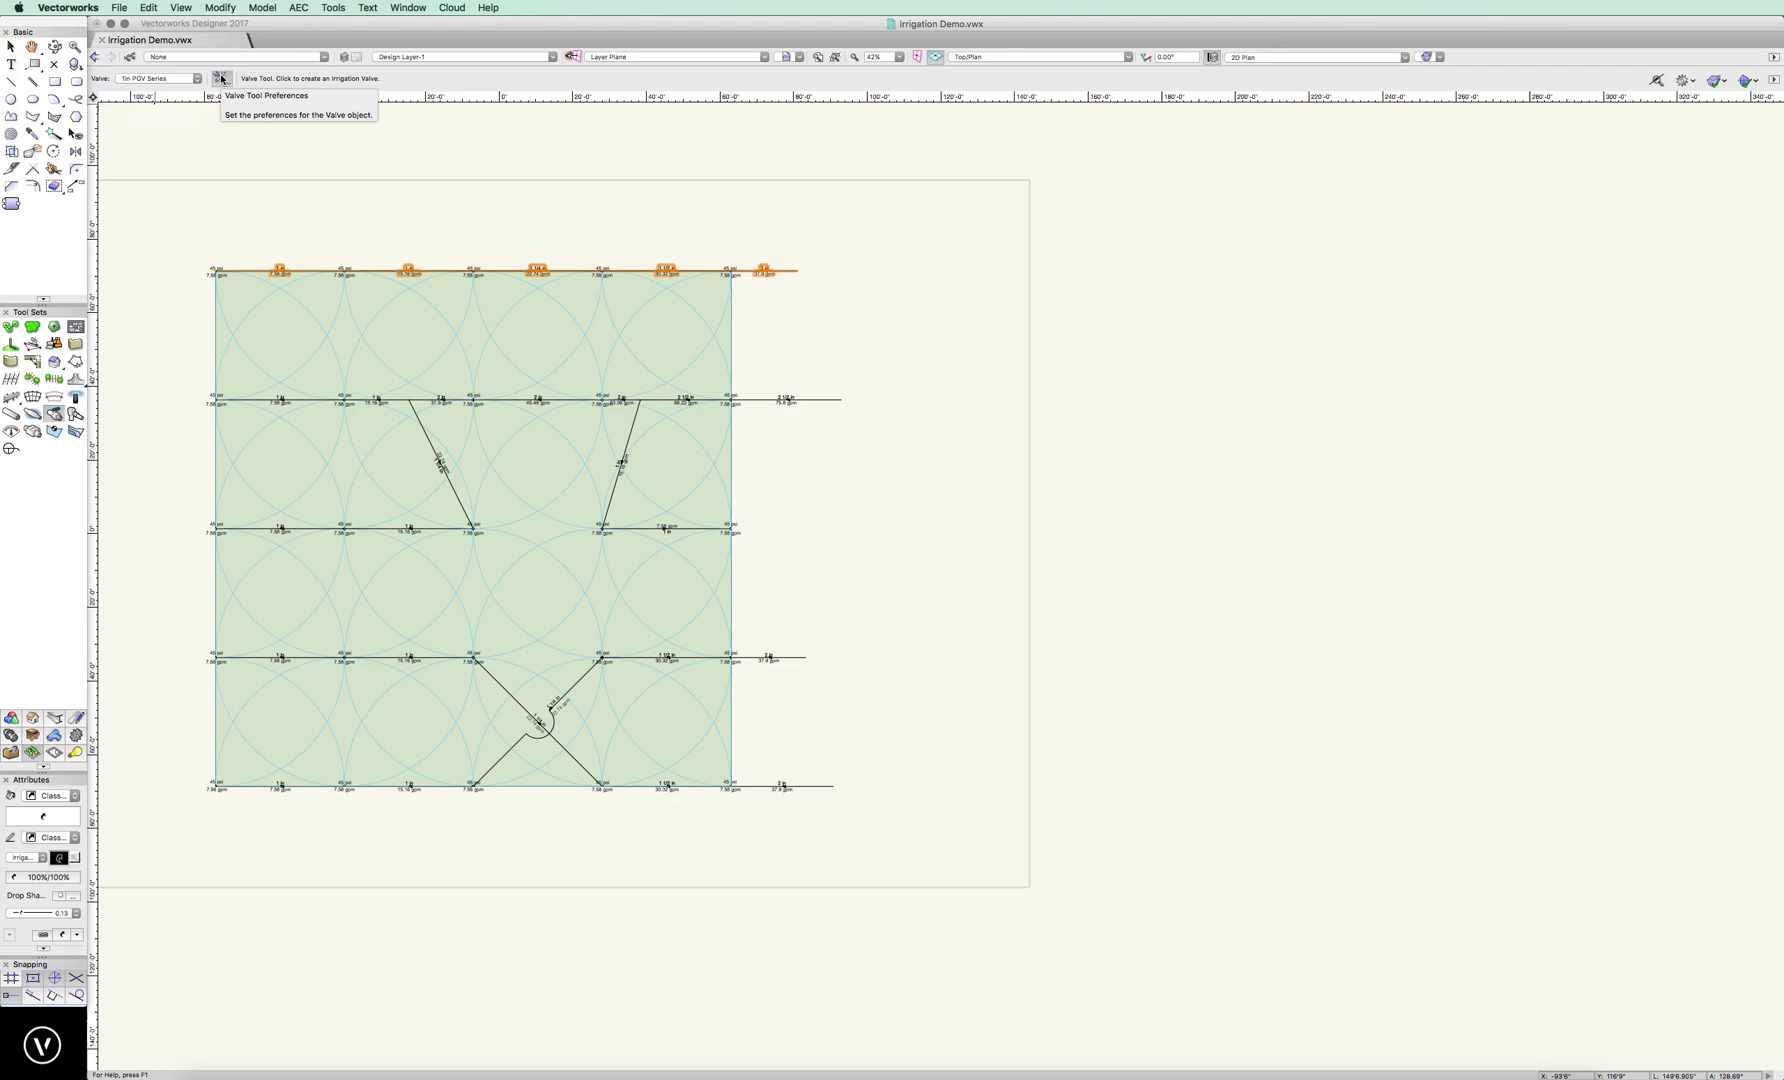
{"action": "left_click", "coordinate": [797, 270]}
{"action": "left_click", "coordinate": [840, 399]}
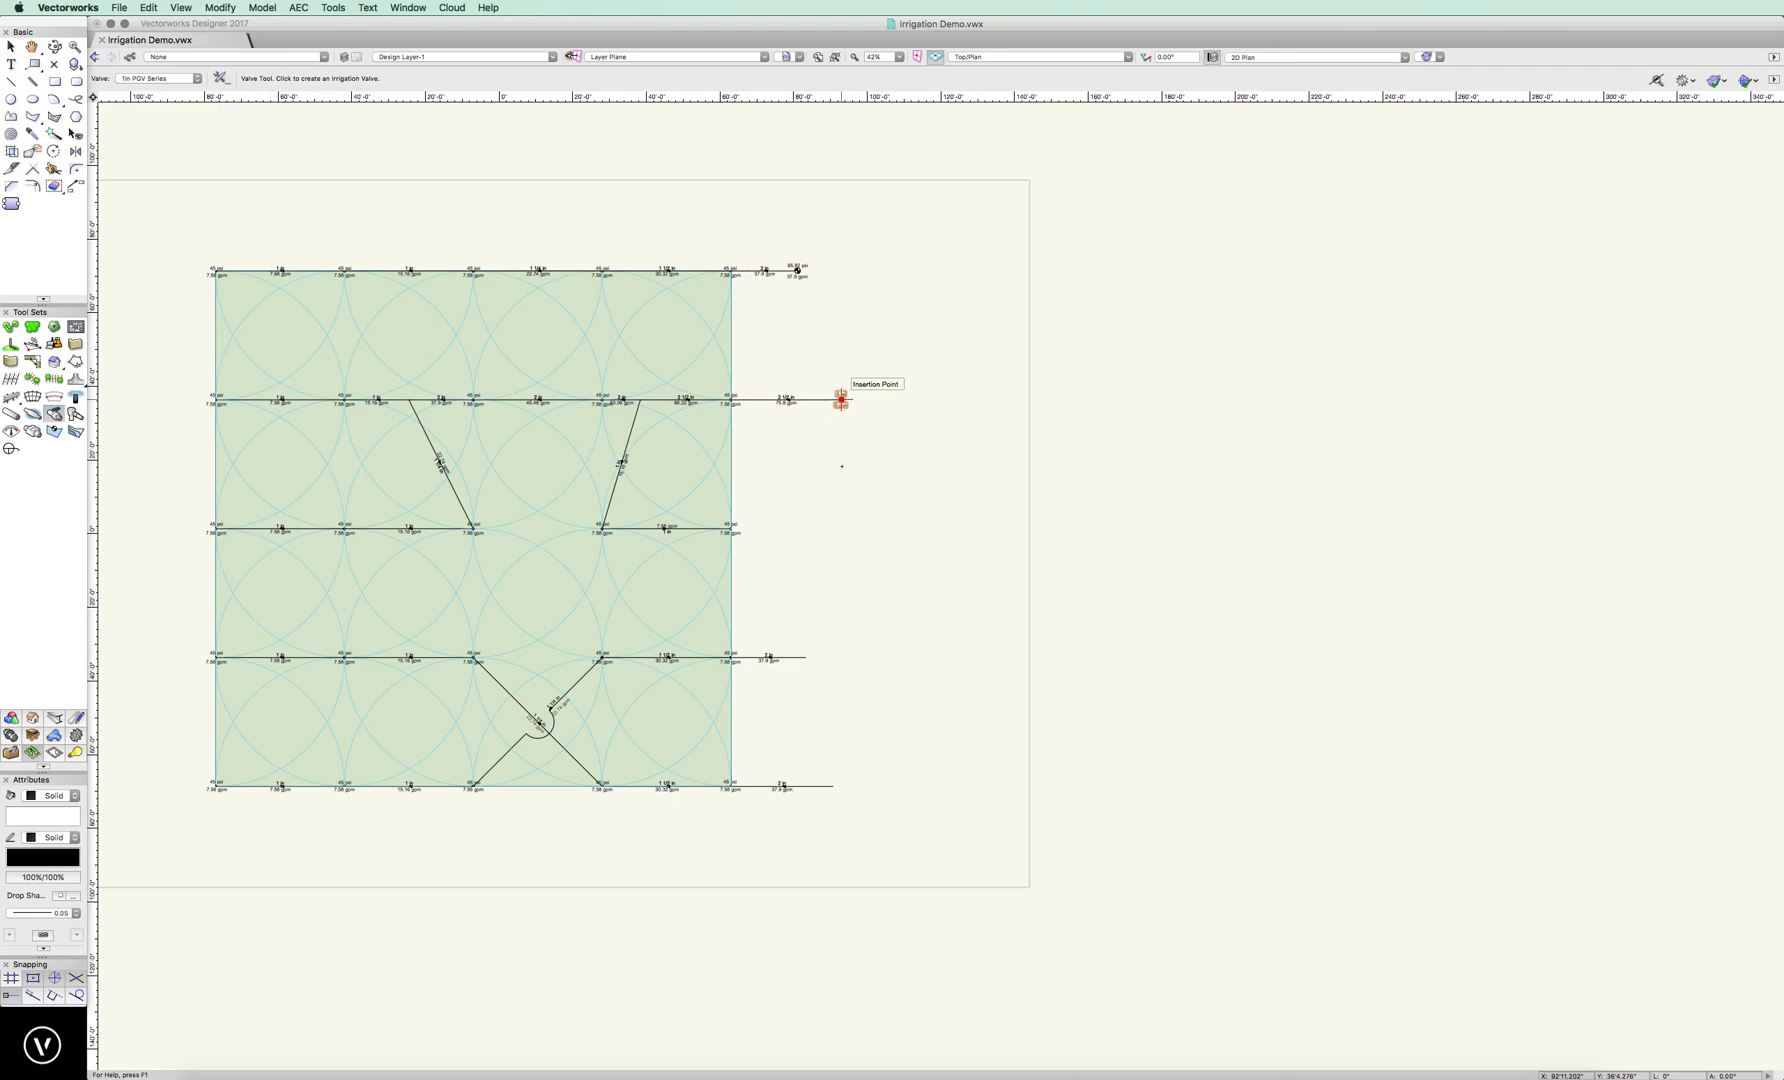
{"action": "left_click", "coordinate": [806, 657]}
{"action": "left_click", "coordinate": [833, 786]}
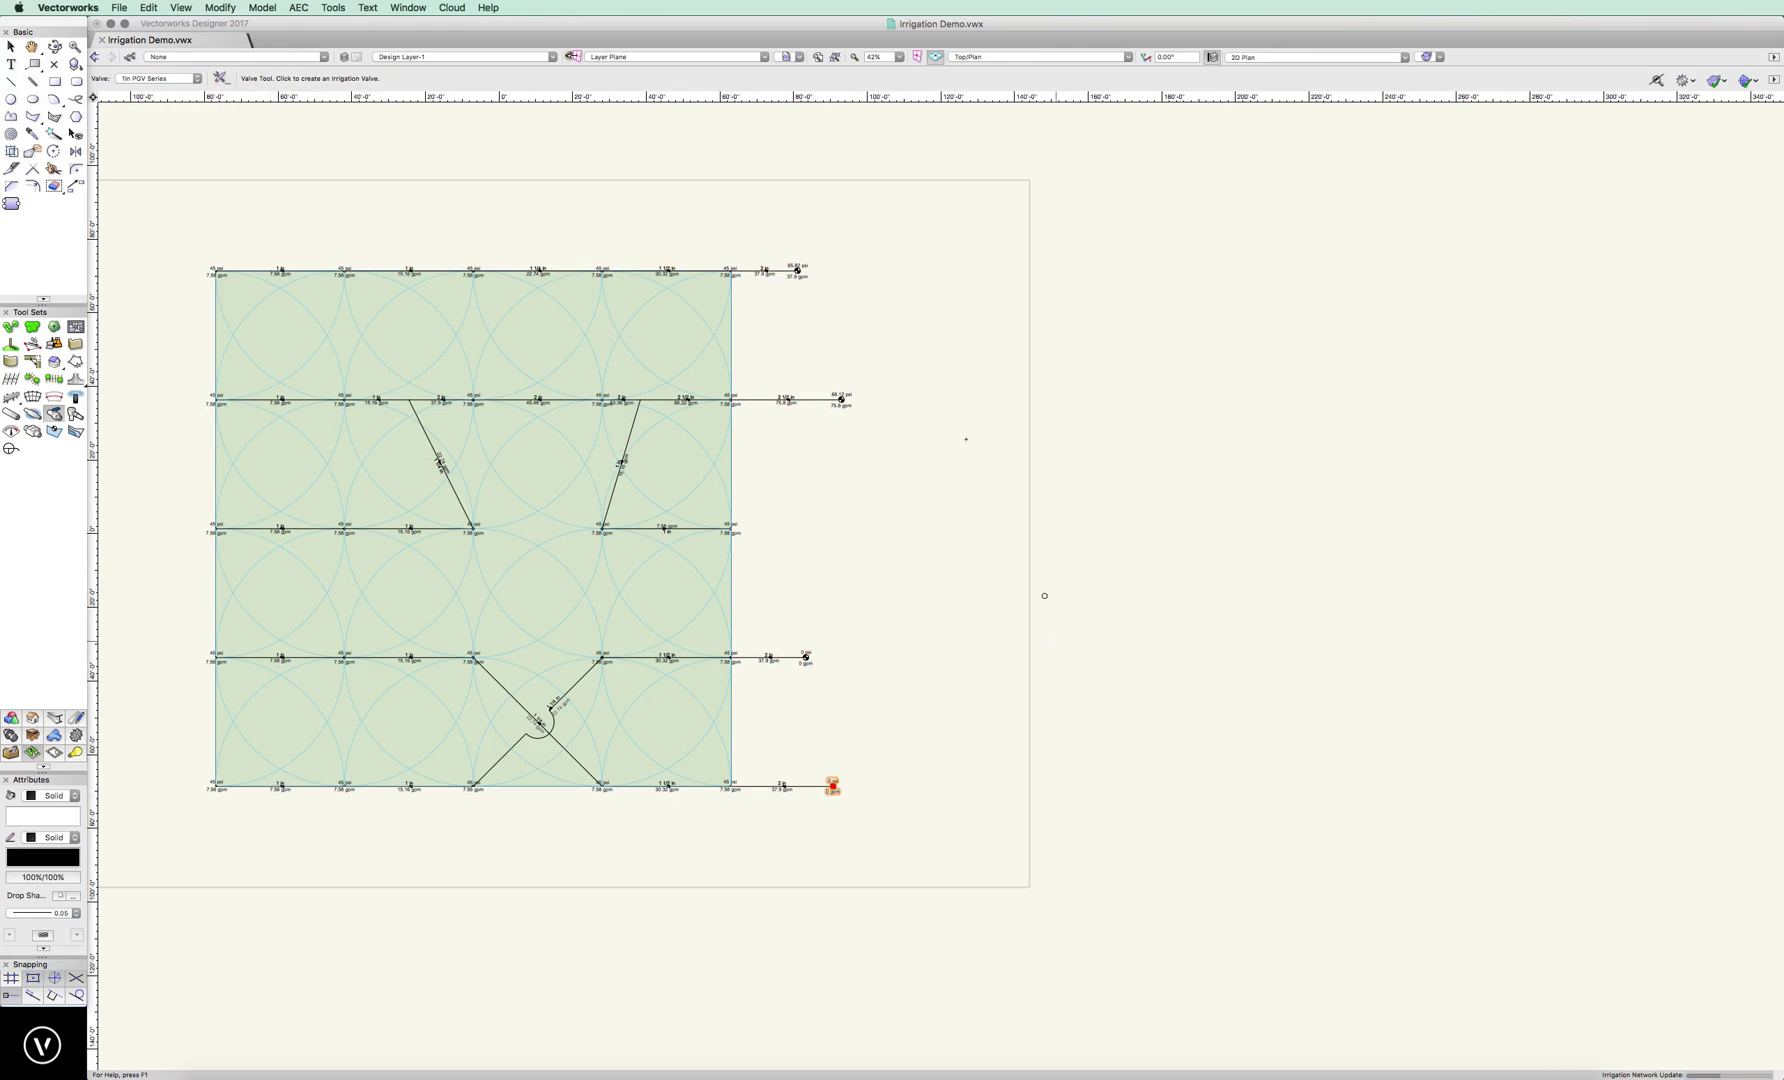
{"action": "scroll", "coordinate": [835, 786], "scroll_direction": "up", "scroll_amount": 5}
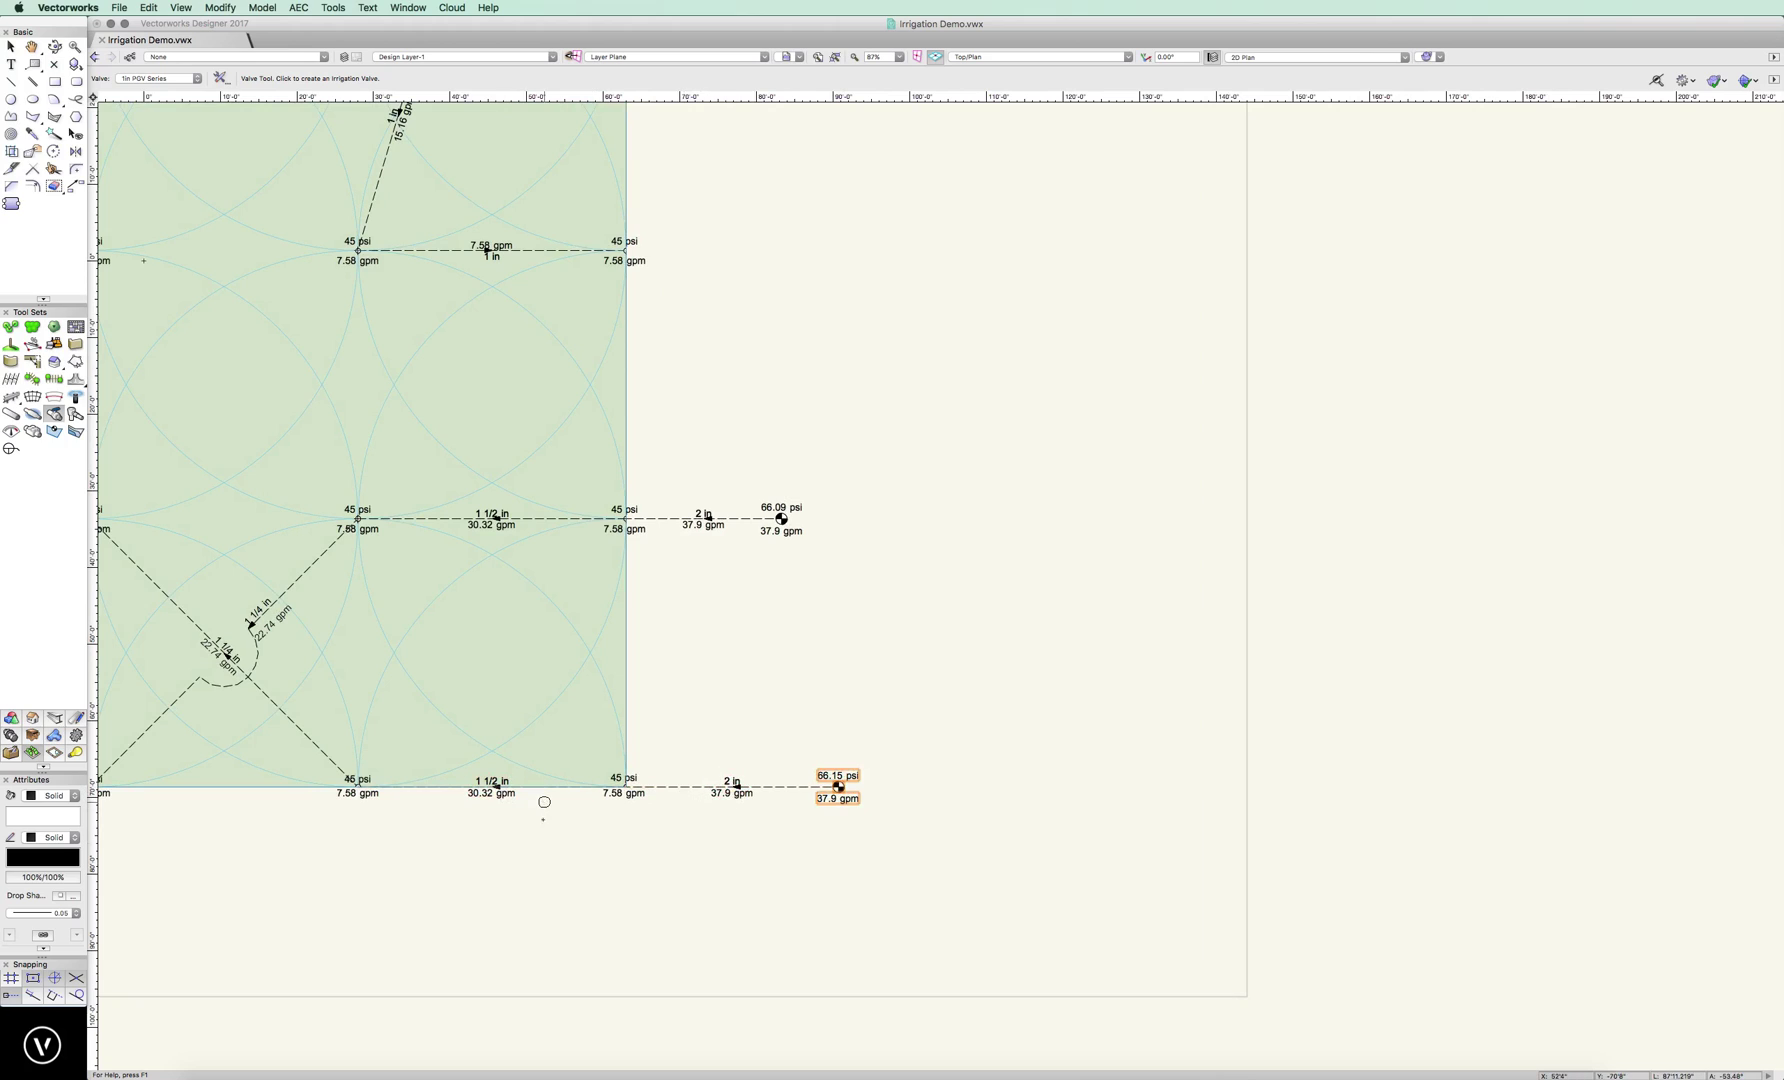
{"action": "key", "text": "x"}
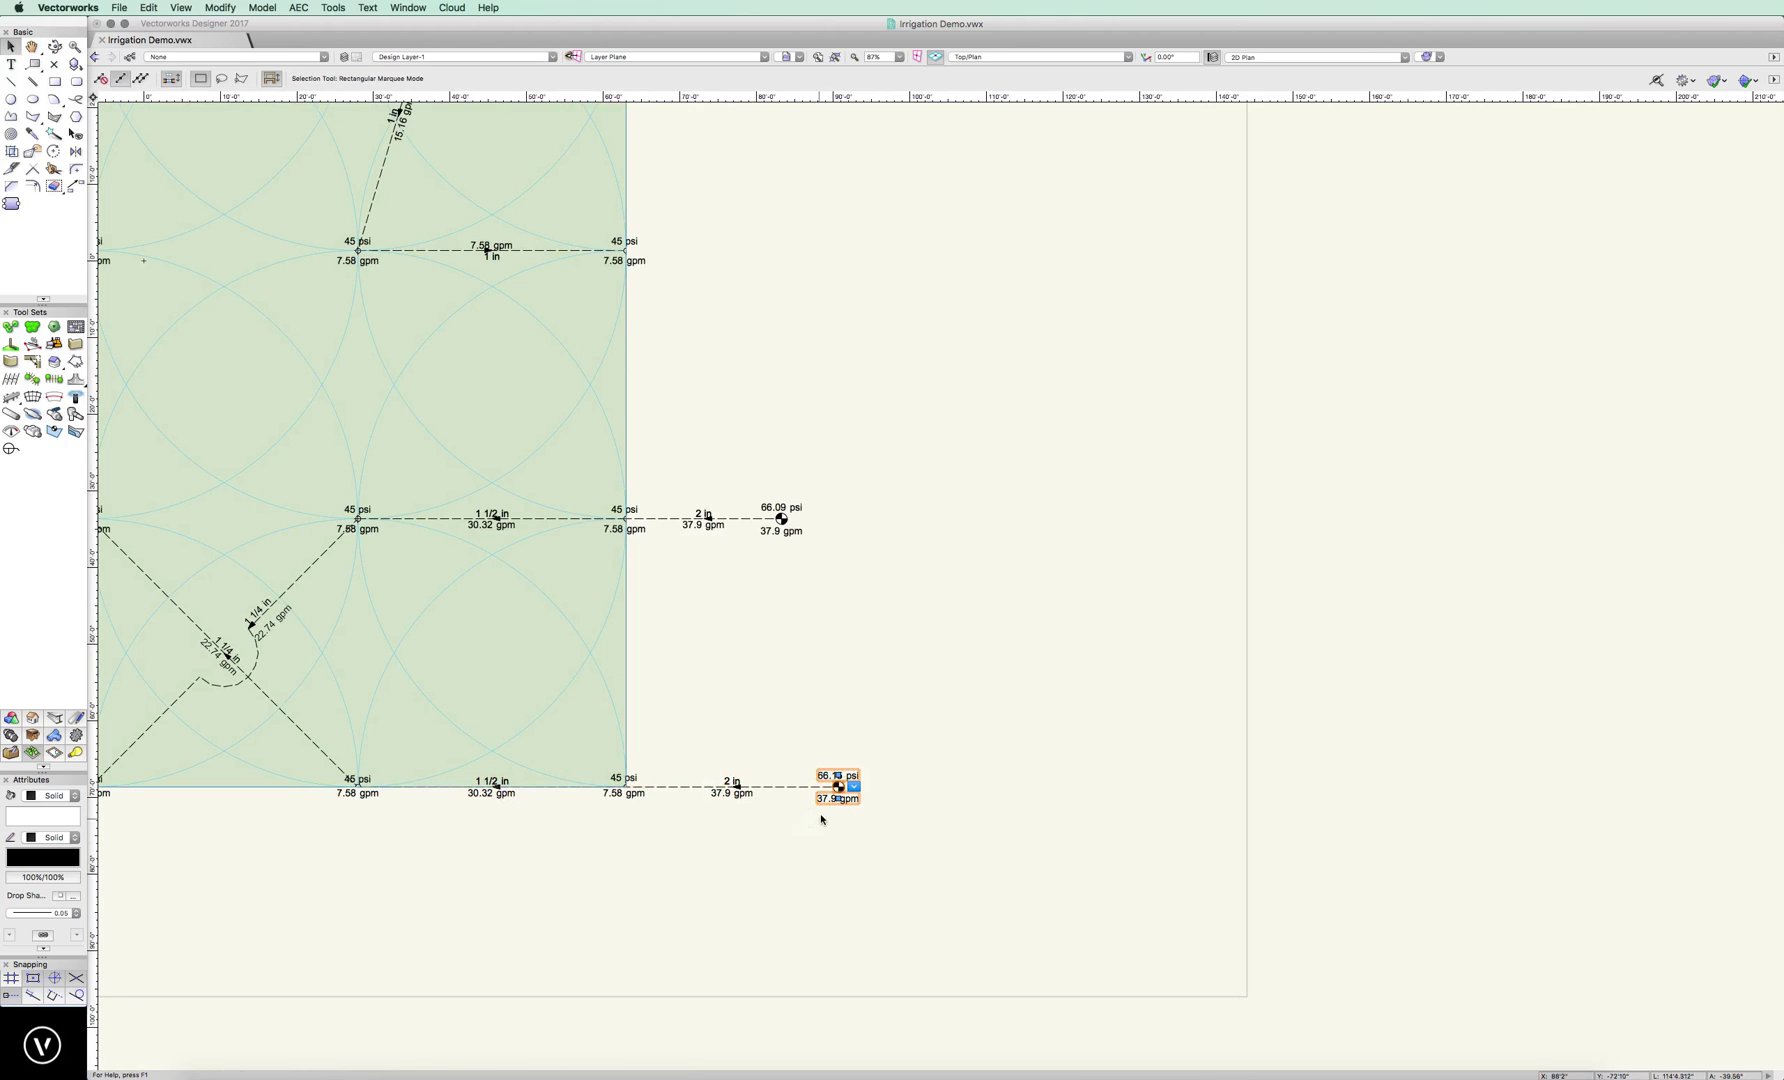
{"action": "scroll", "coordinate": [812, 835], "scroll_direction": "down", "scroll_amount": 4}
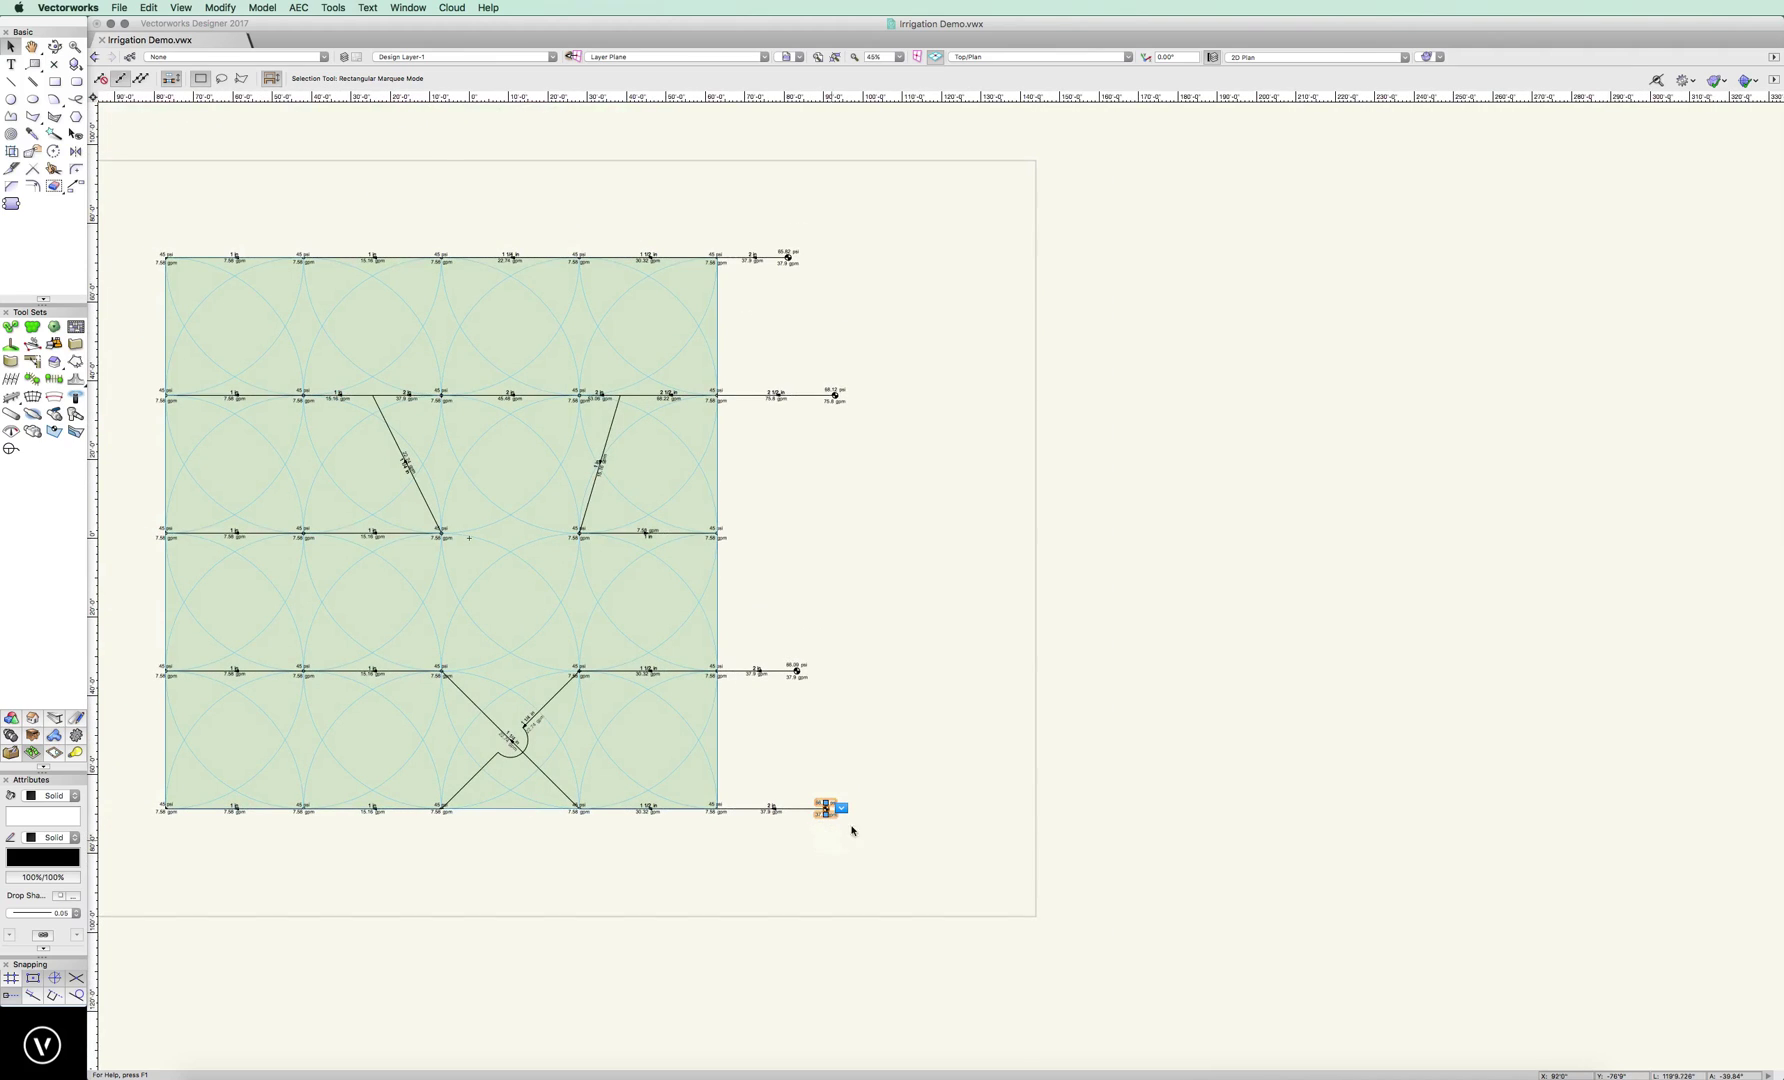
In main line mode, draw short main stubs right from the bottom, fourth, second and top valves
{"action": "left_click", "coordinate": [10, 414]}
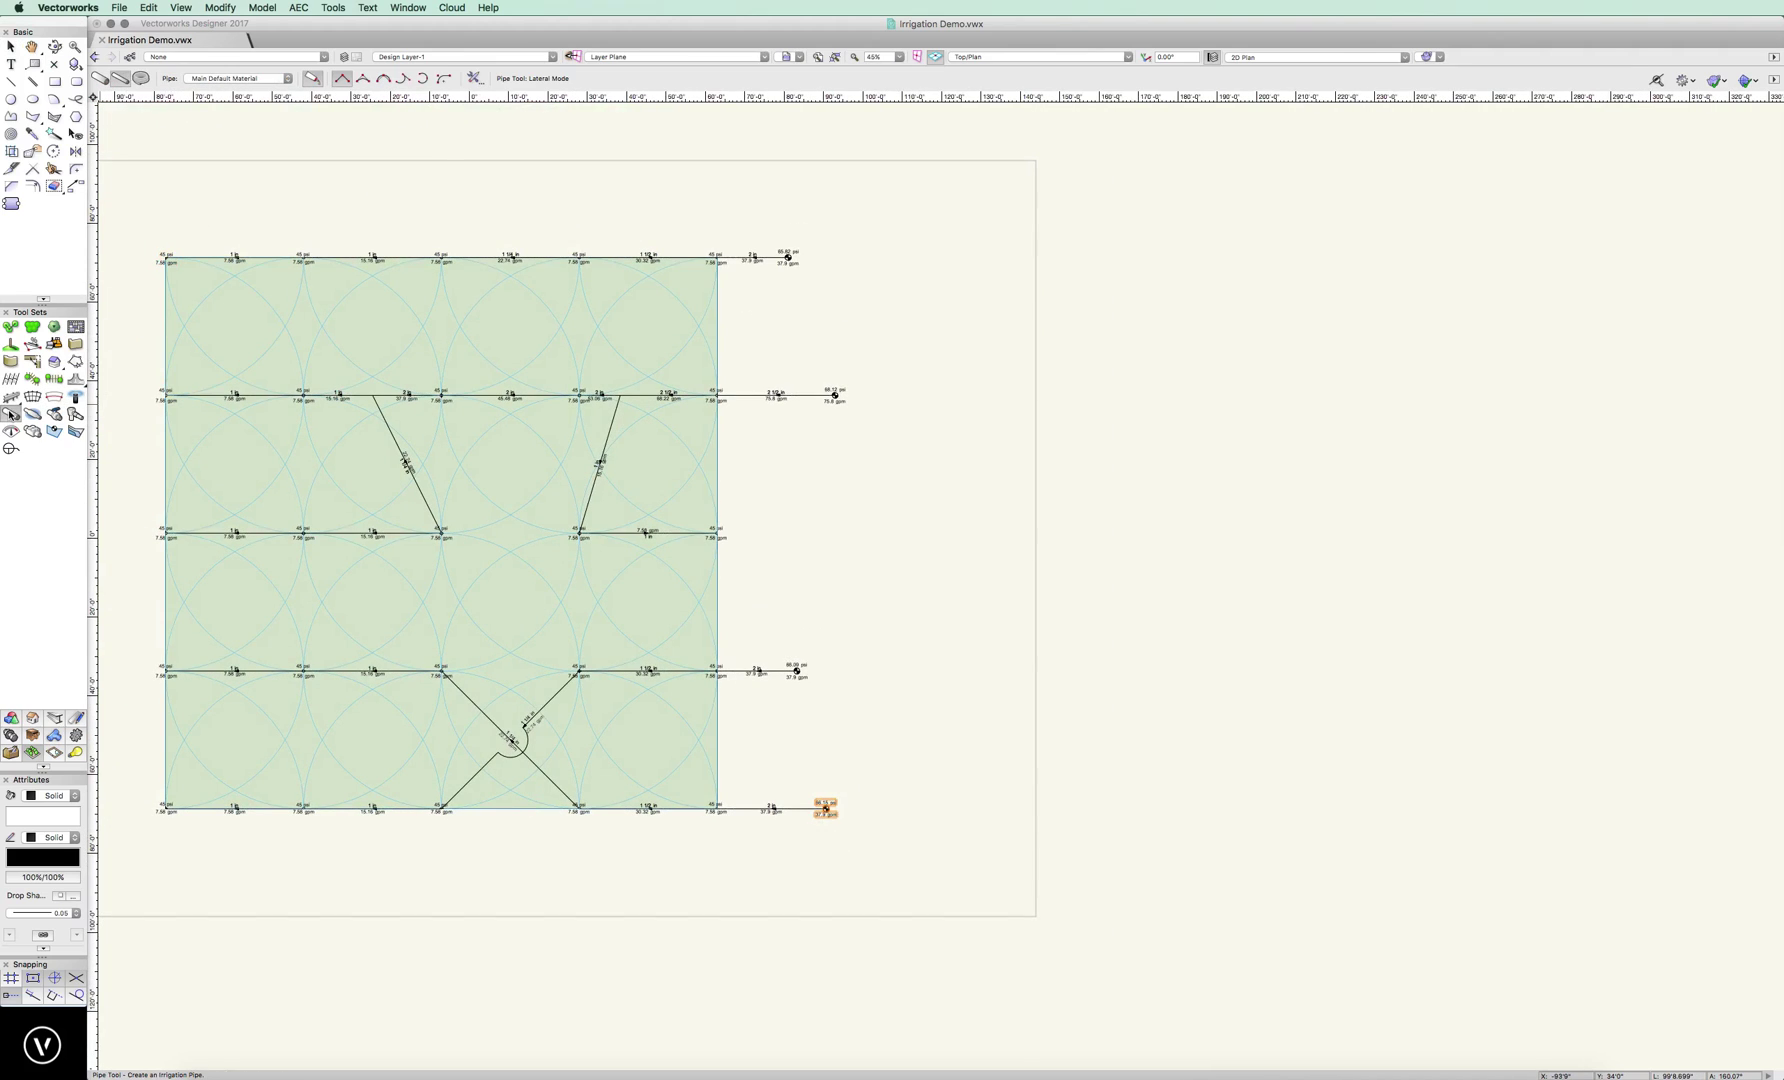
{"action": "key", "text": "u"}
{"action": "left_click", "coordinate": [825, 808]}
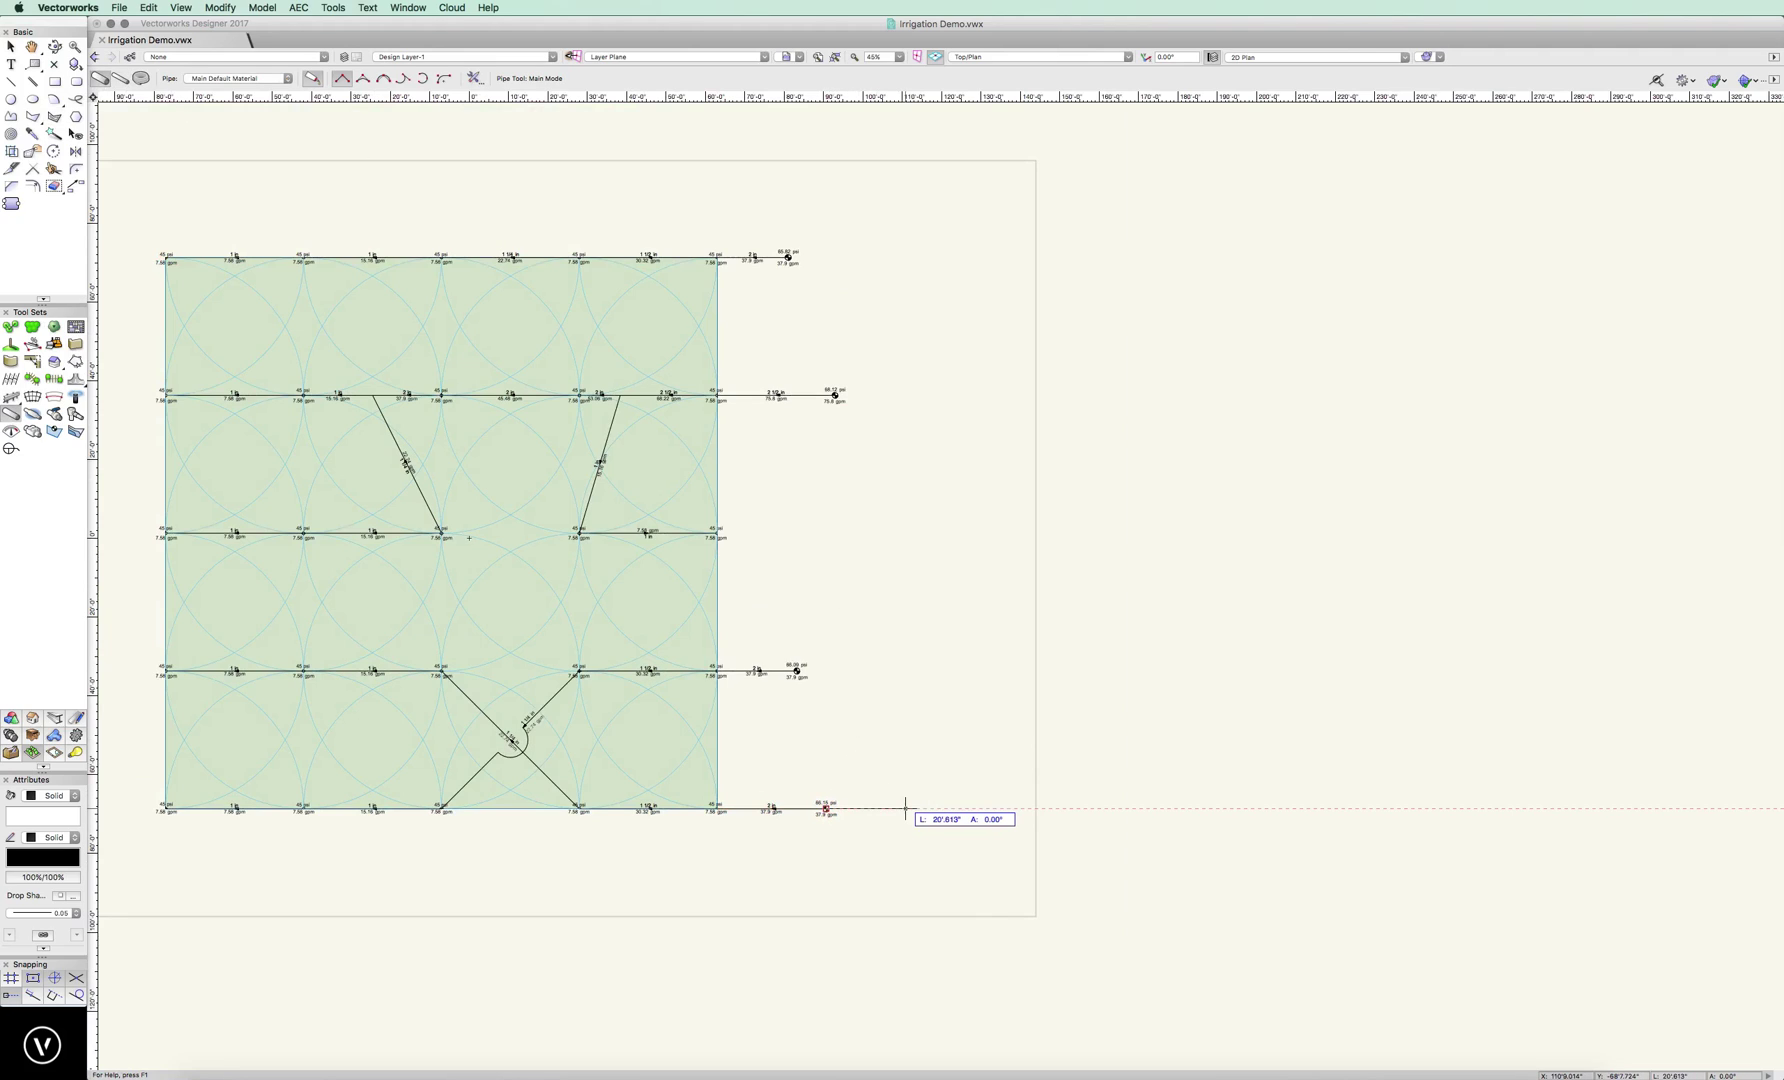
{"action": "left_click", "coordinate": [905, 808]}
{"action": "left_click", "coordinate": [797, 670]}
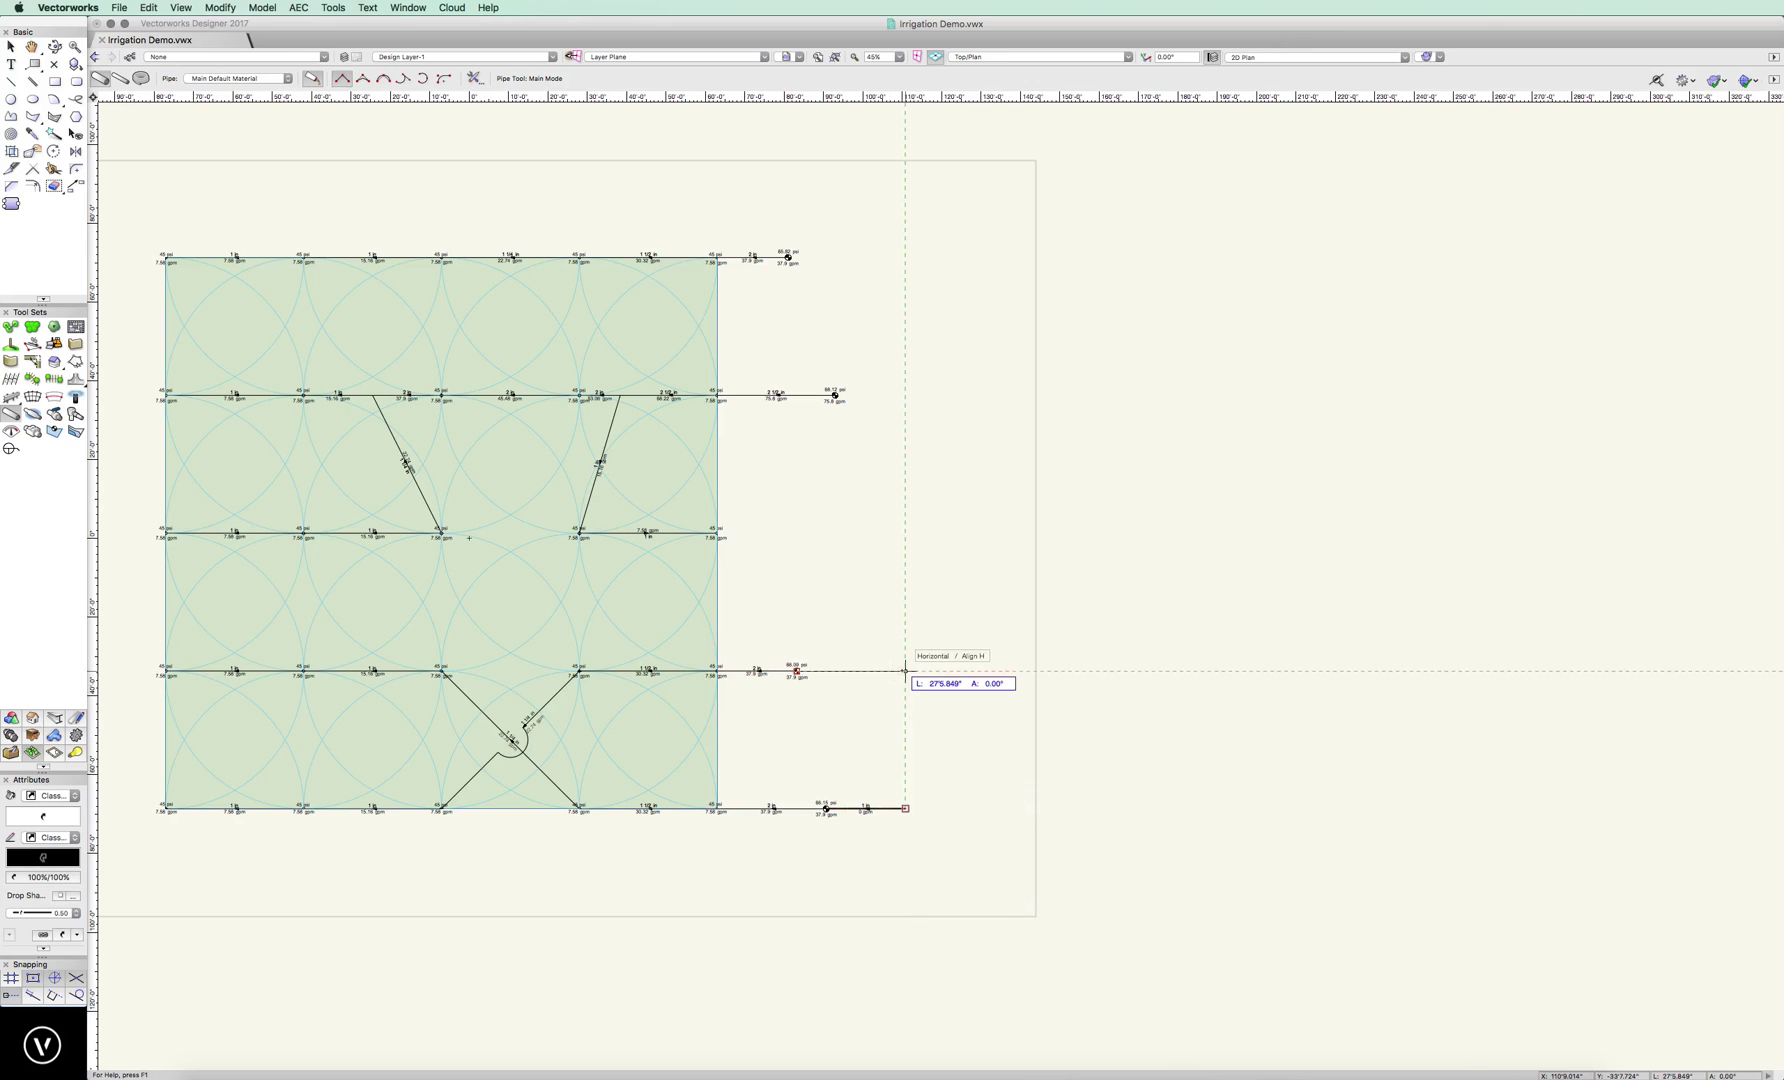
{"action": "left_click", "coordinate": [905, 670]}
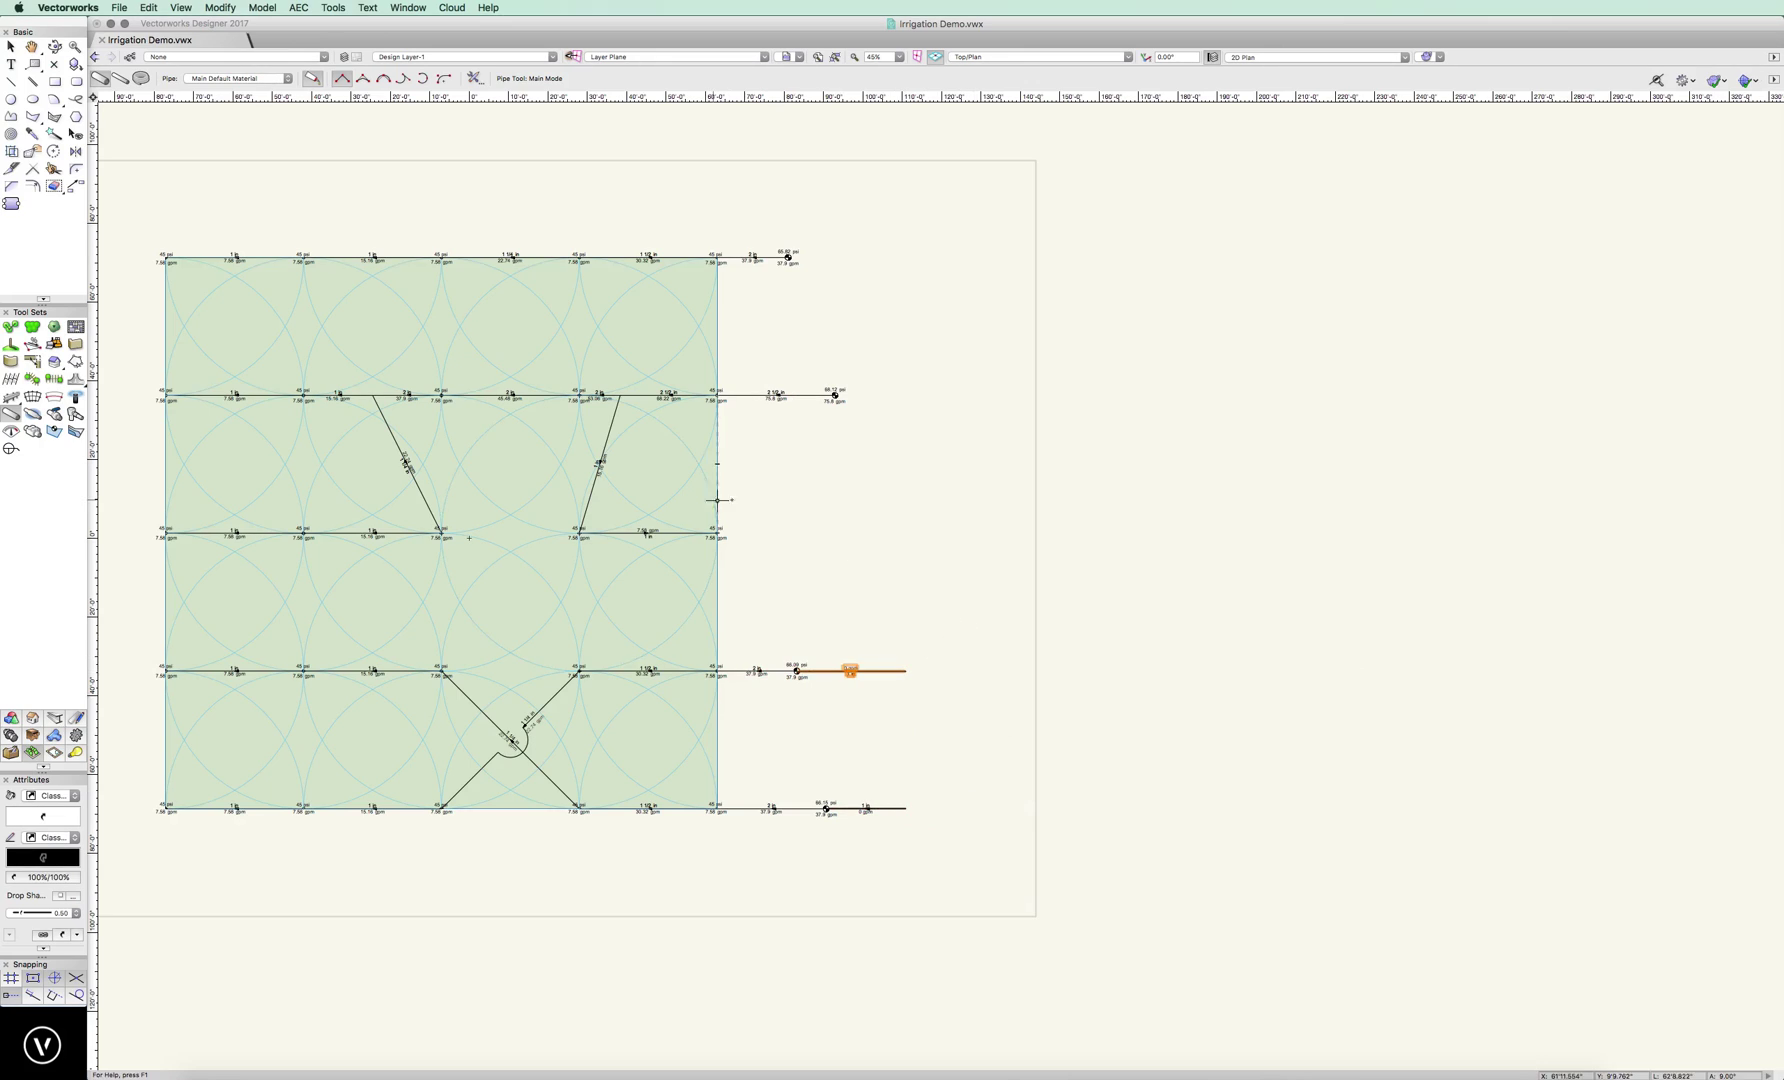
{"action": "left_click", "coordinate": [835, 396]}
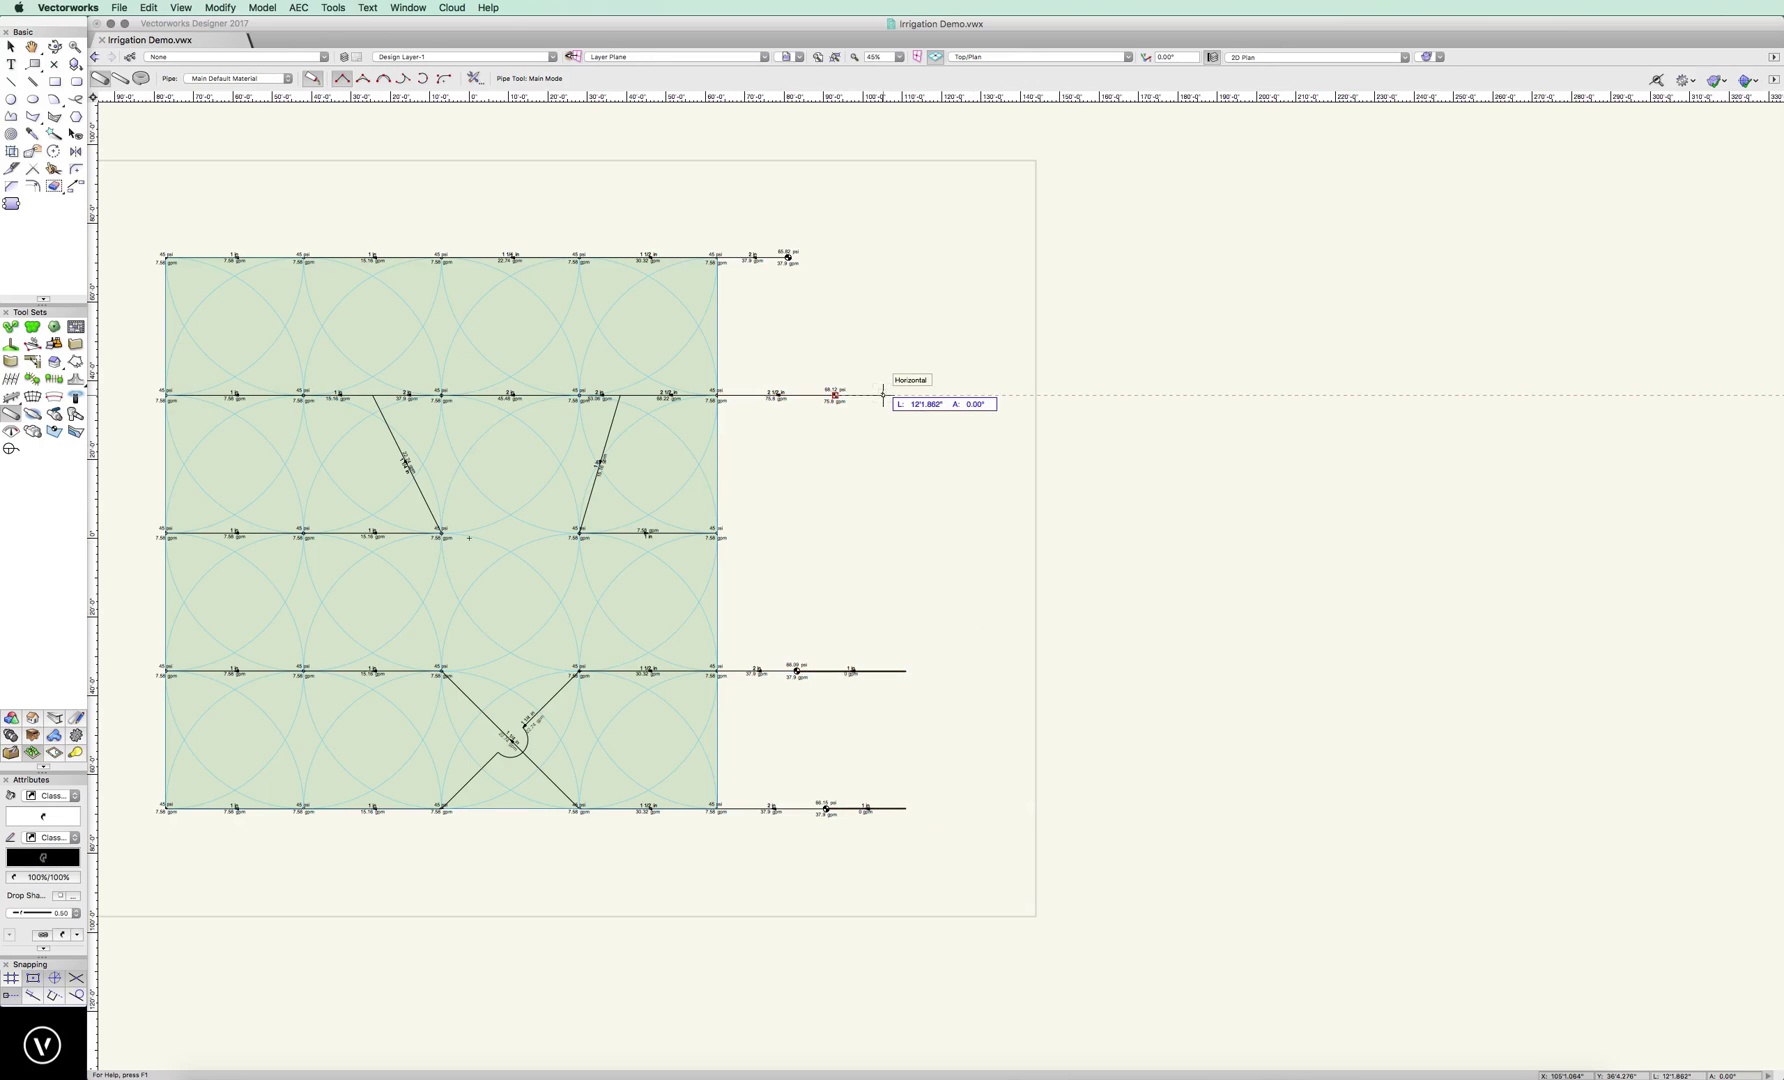
{"action": "left_click", "coordinate": [884, 396]}
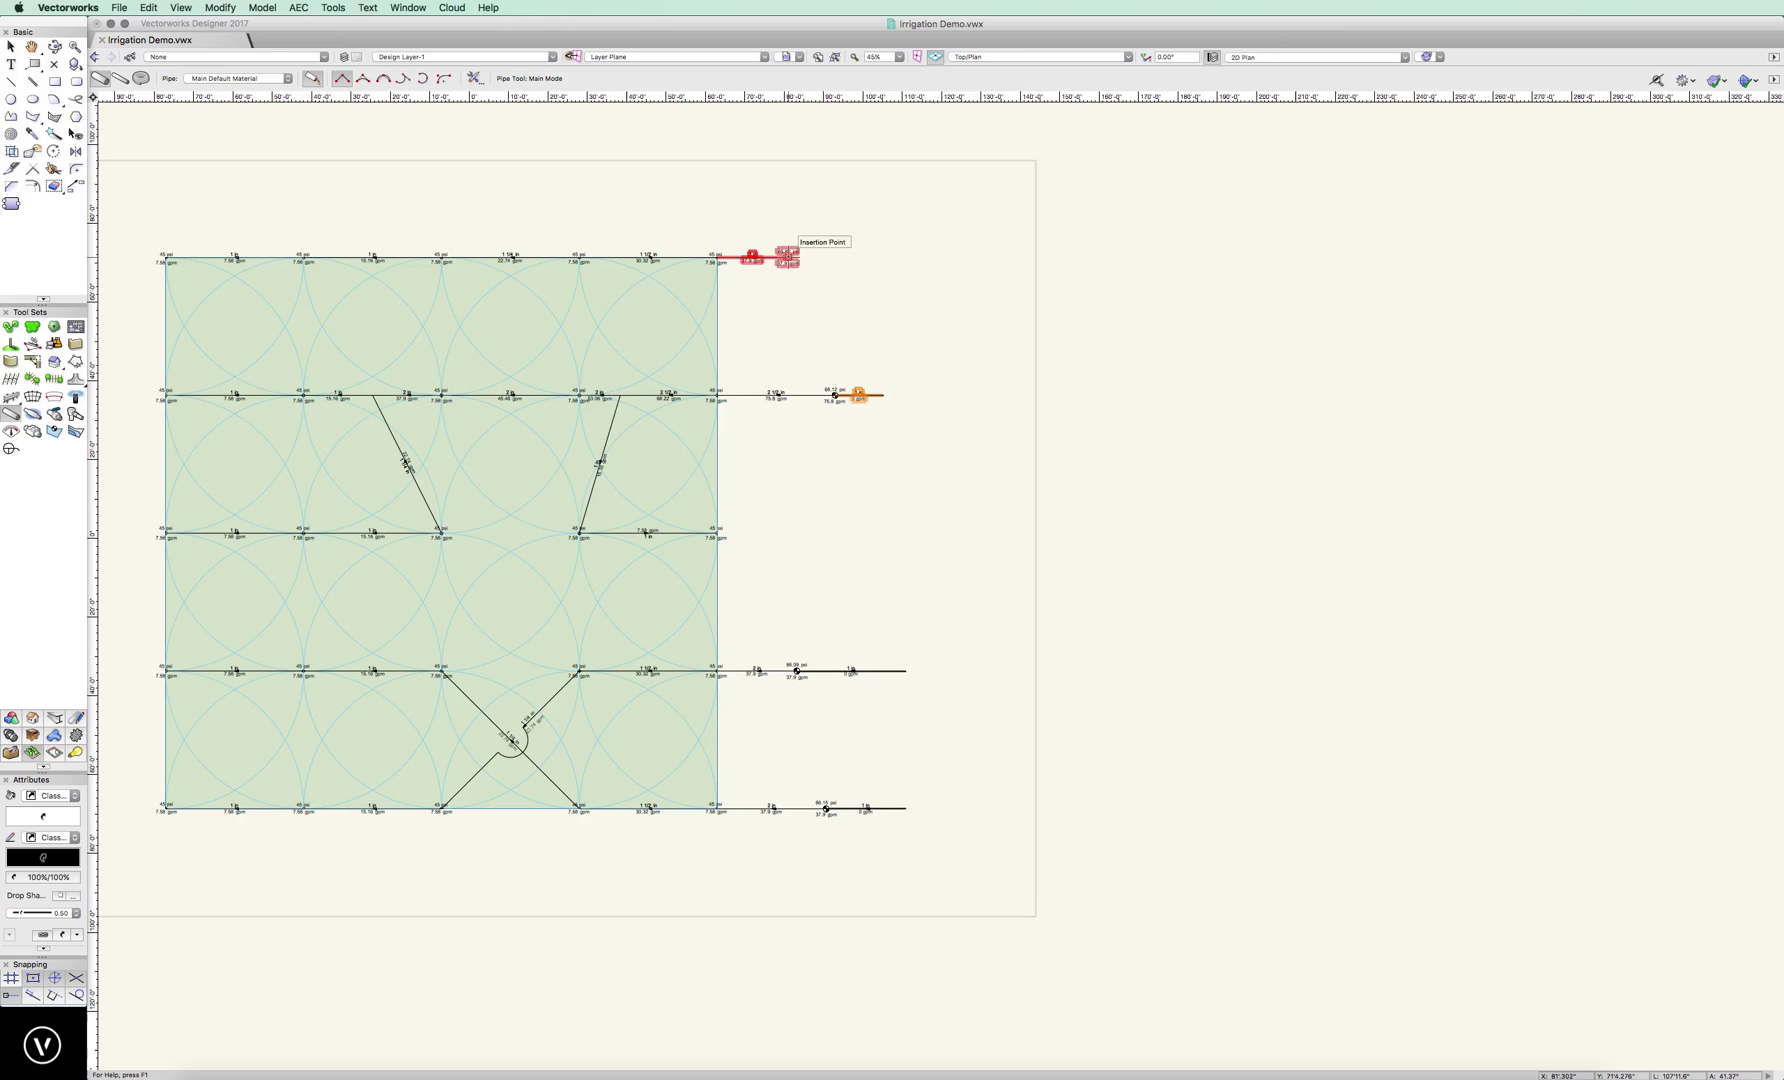
{"action": "left_click", "coordinate": [788, 257]}
{"action": "left_click", "coordinate": [840, 257]}
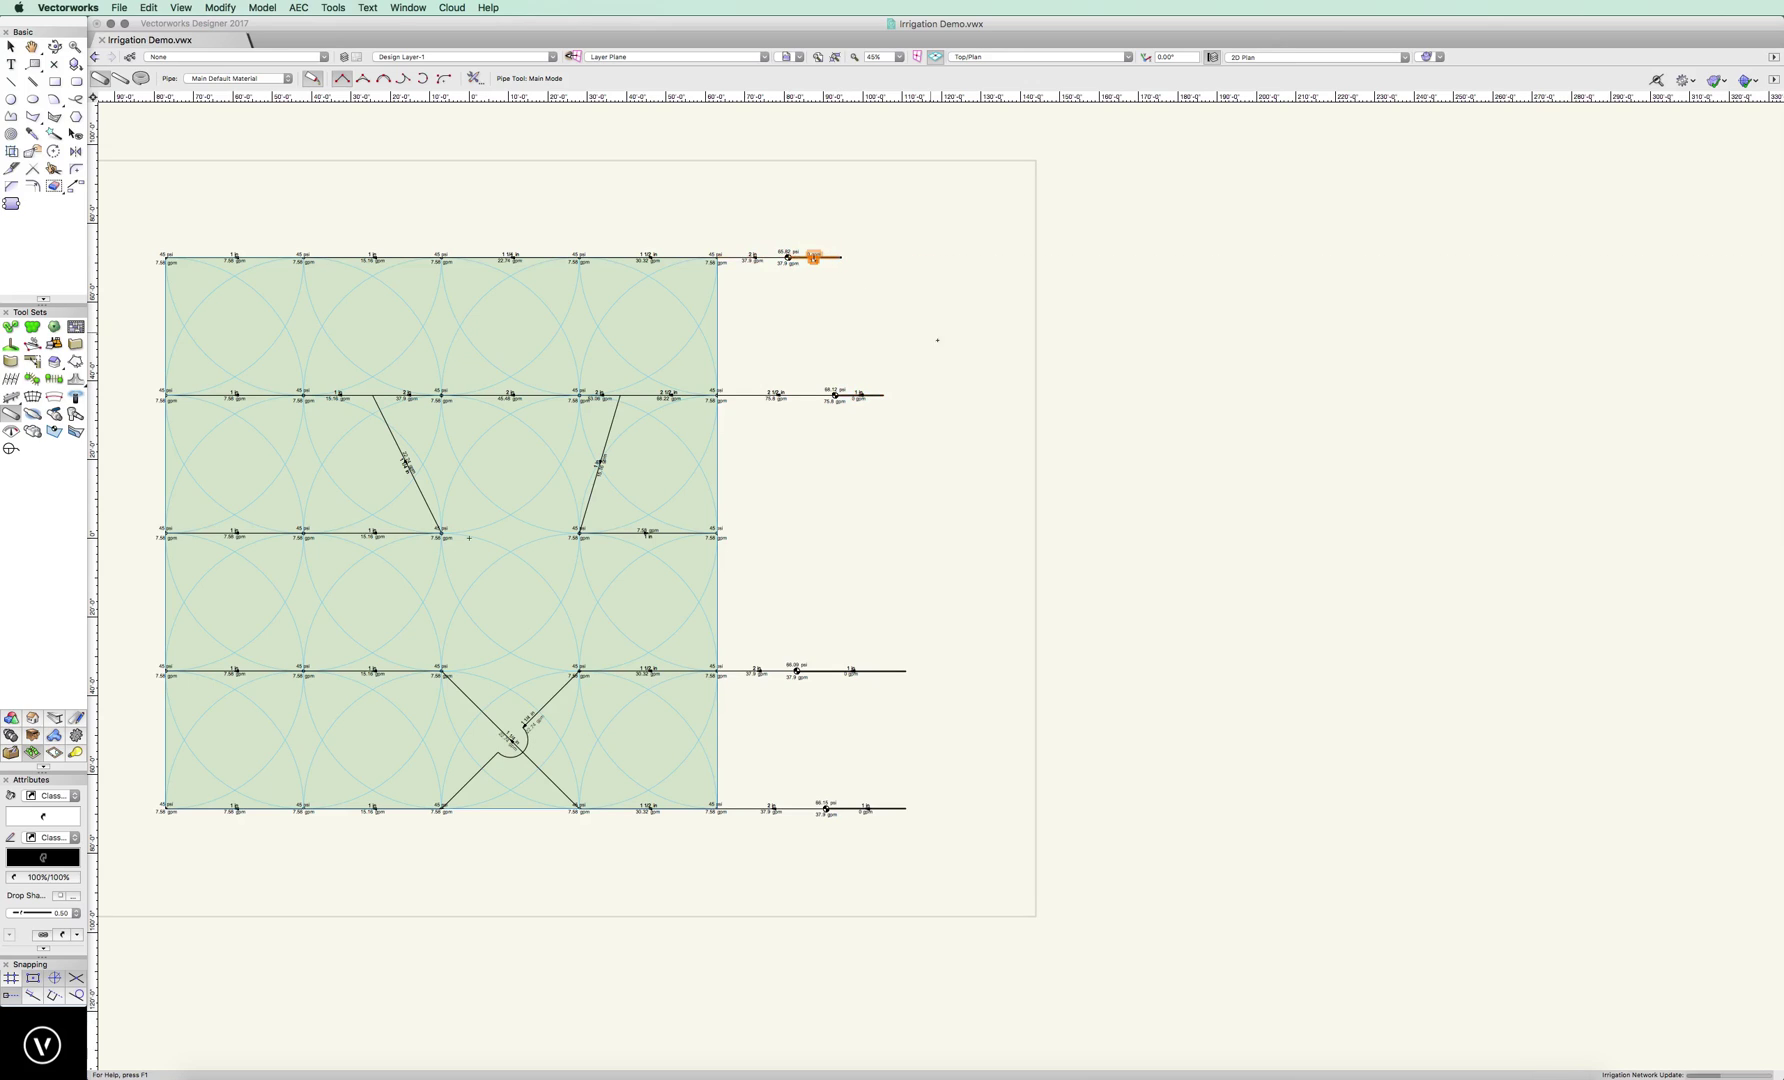
Join the stub ends with one main line ending in a leg up and right past the top lateral
{"action": "left_click", "coordinate": [906, 808]}
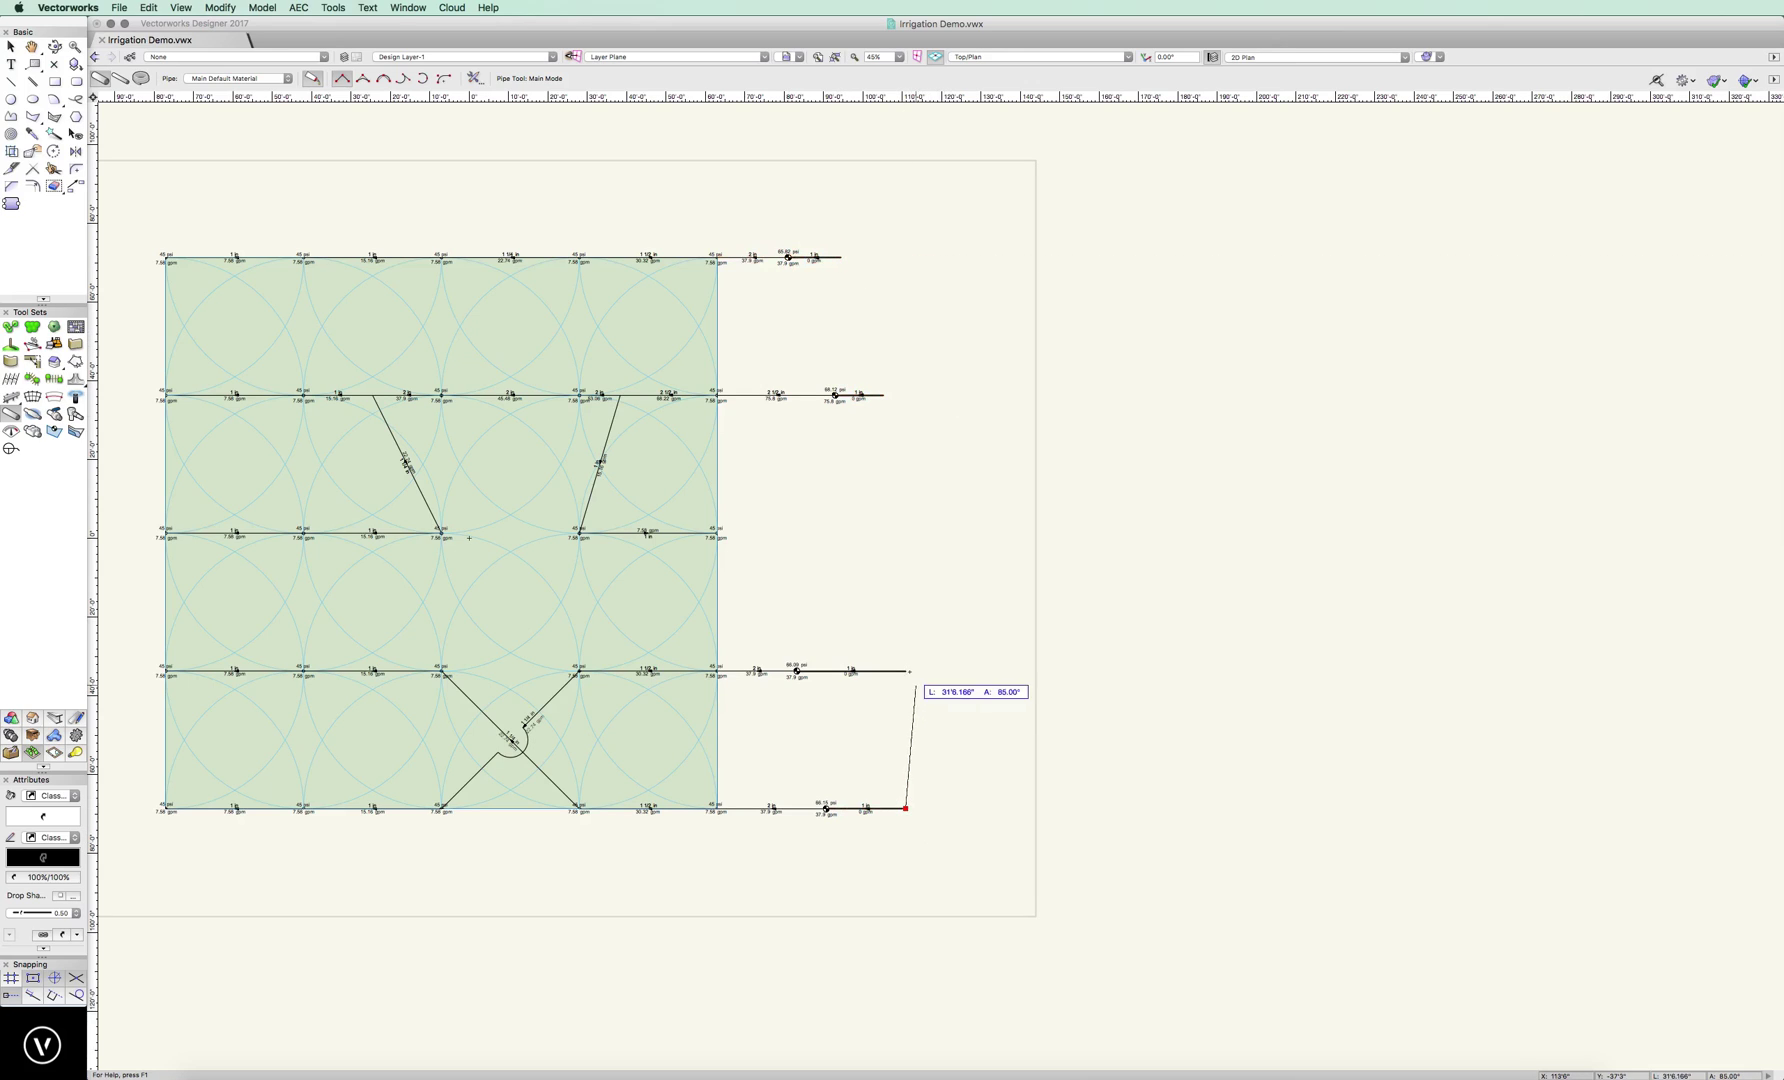
{"action": "left_click", "coordinate": [906, 671]}
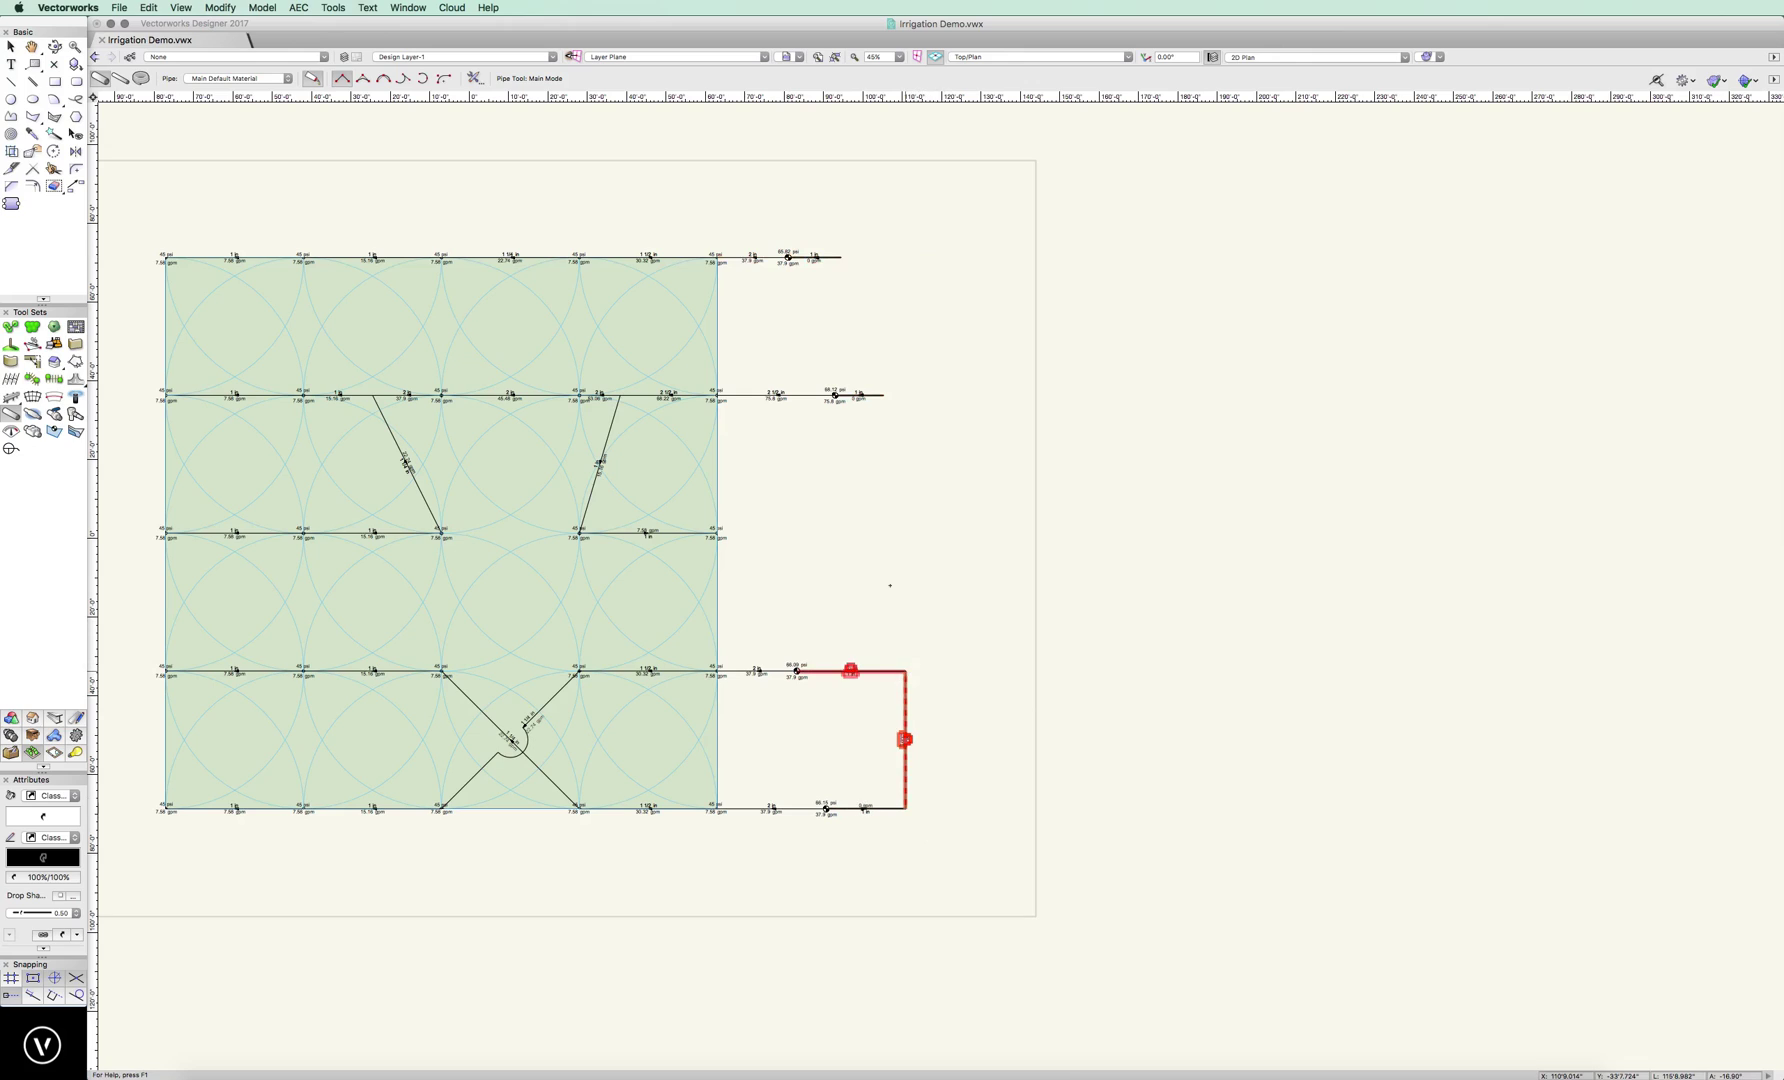
{"action": "left_click", "coordinate": [906, 671]}
{"action": "left_click", "coordinate": [884, 395]}
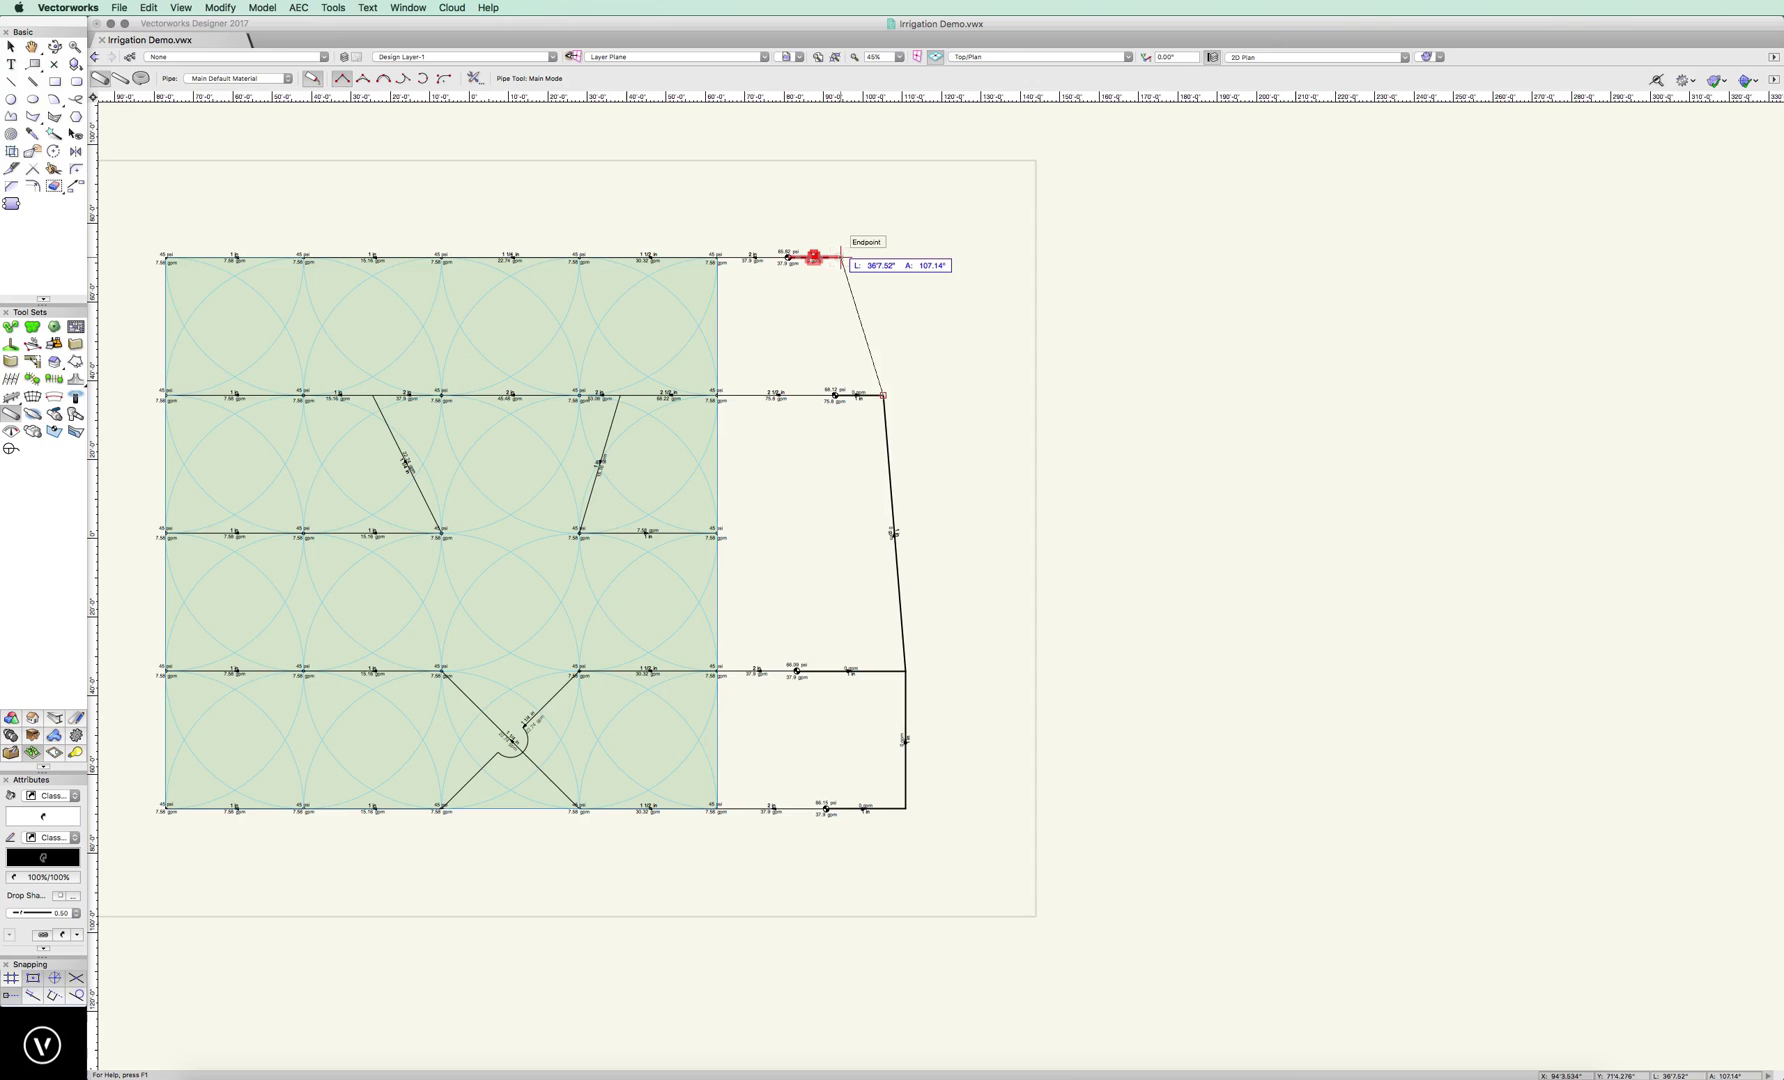
{"action": "left_click", "coordinate": [841, 257]}
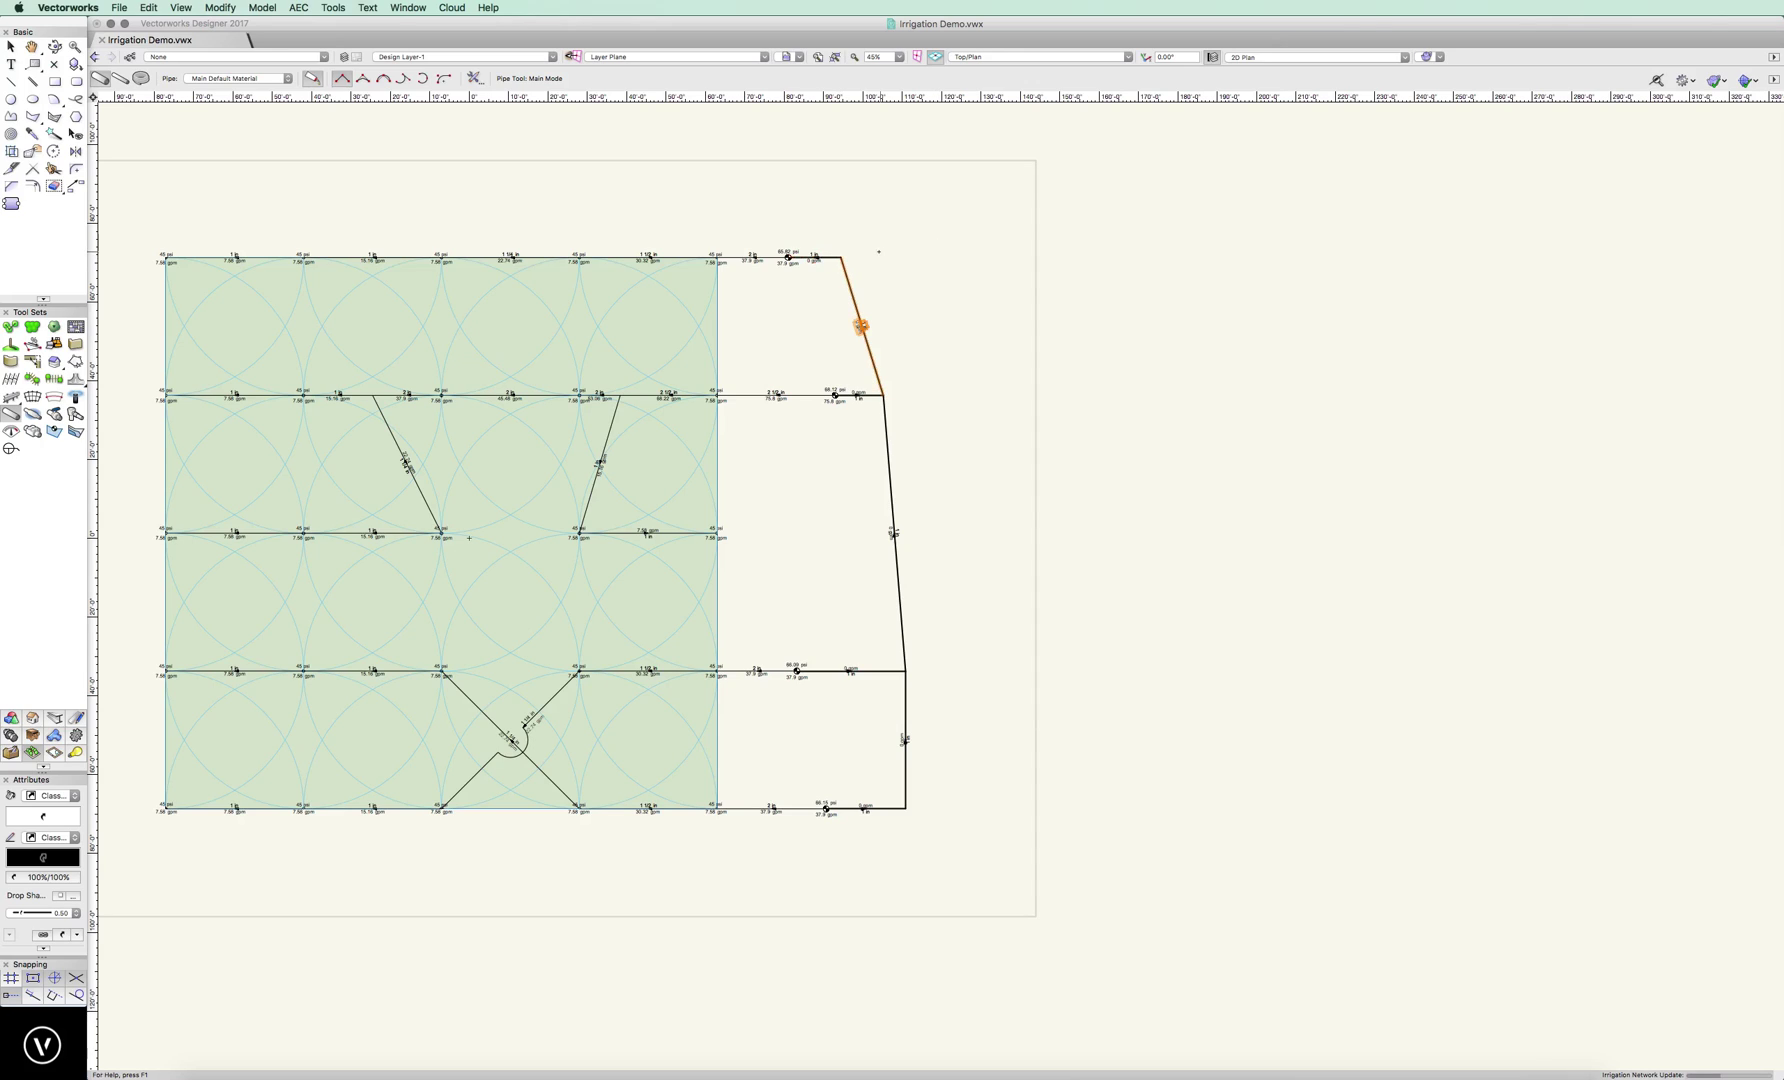
{"action": "left_click", "coordinate": [873, 197]}
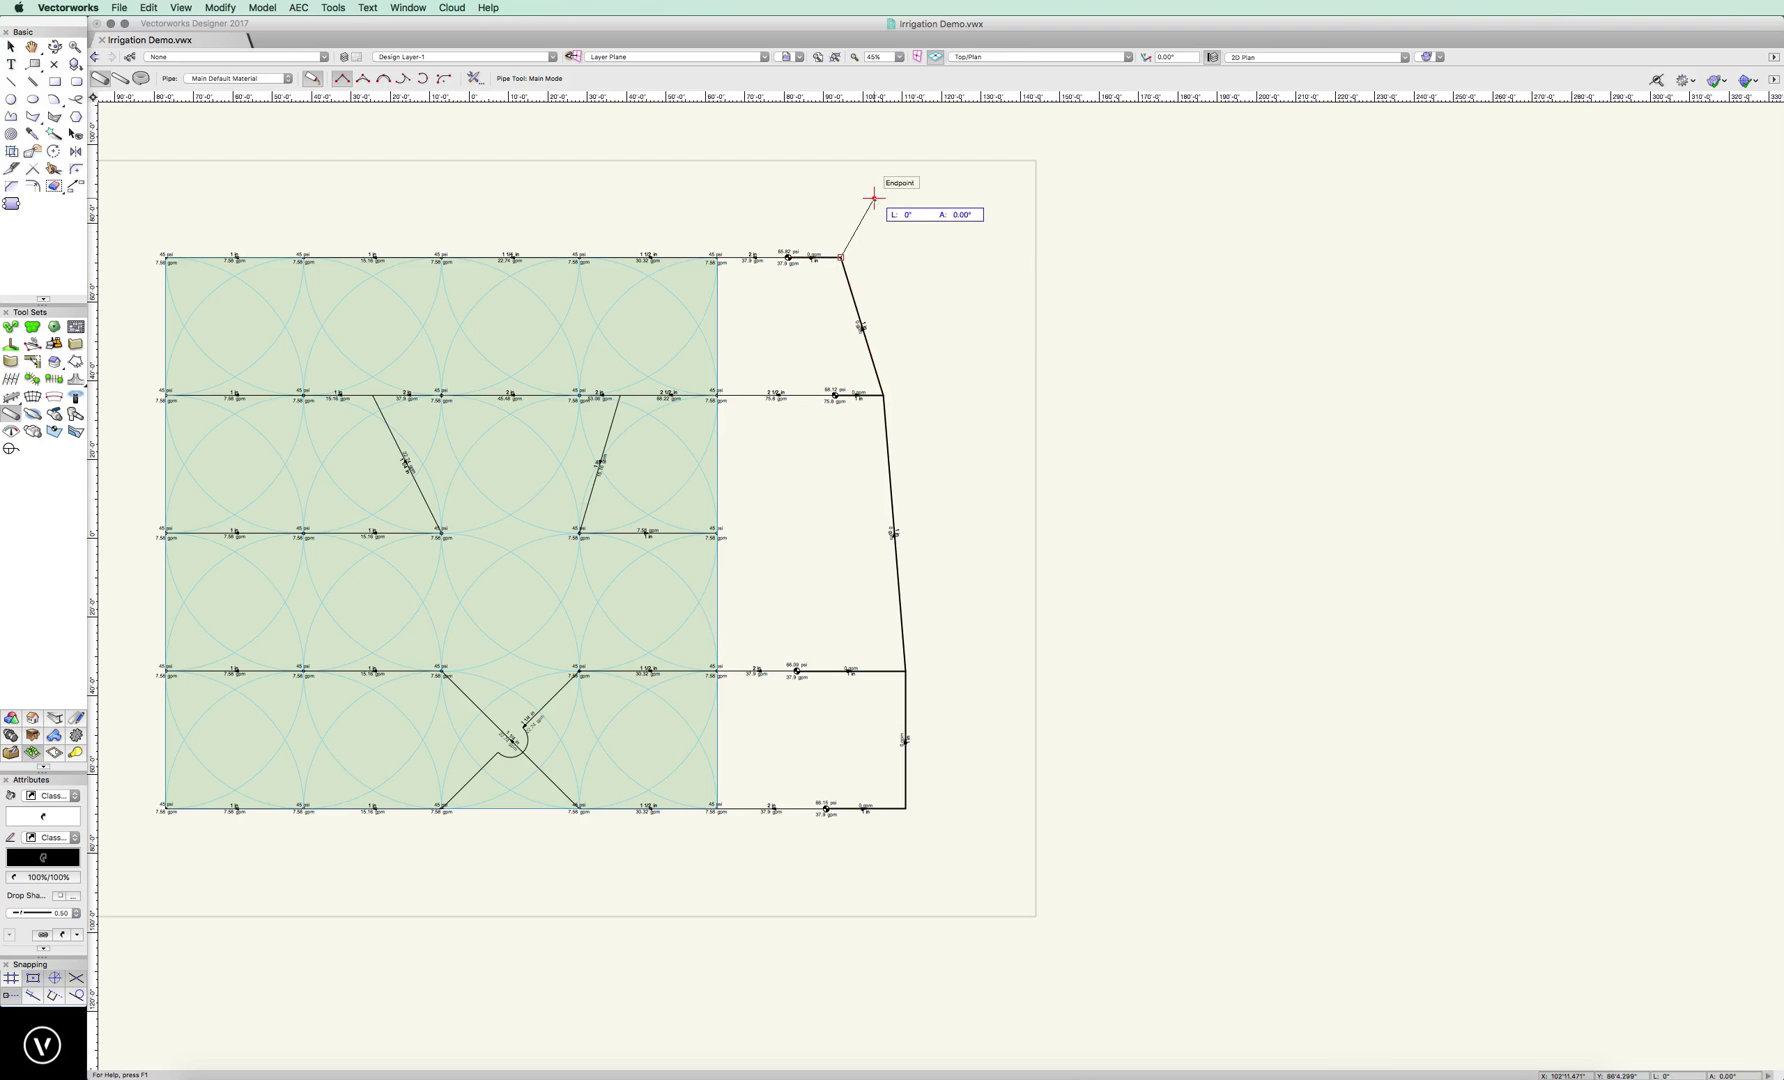
{"action": "key", "text": "Return"}
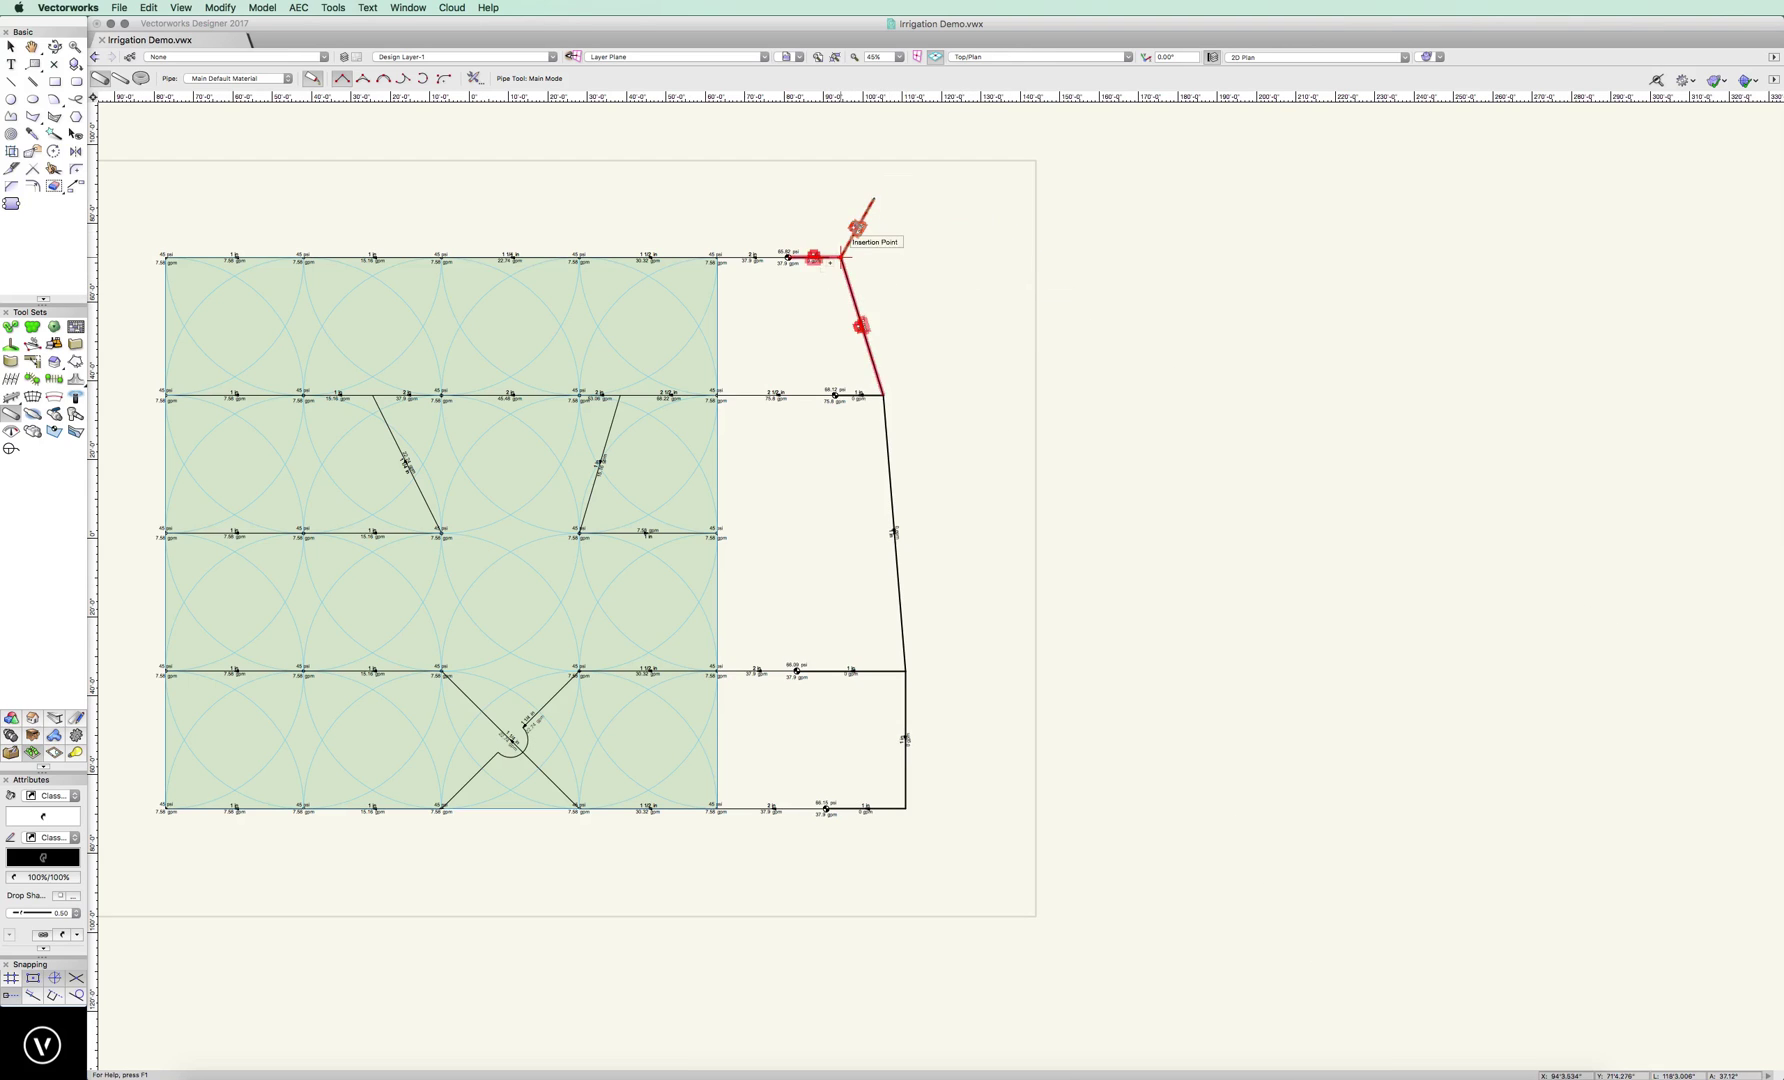
{"action": "scroll", "coordinate": [878, 308], "scroll_direction": "up", "scroll_amount": 5}
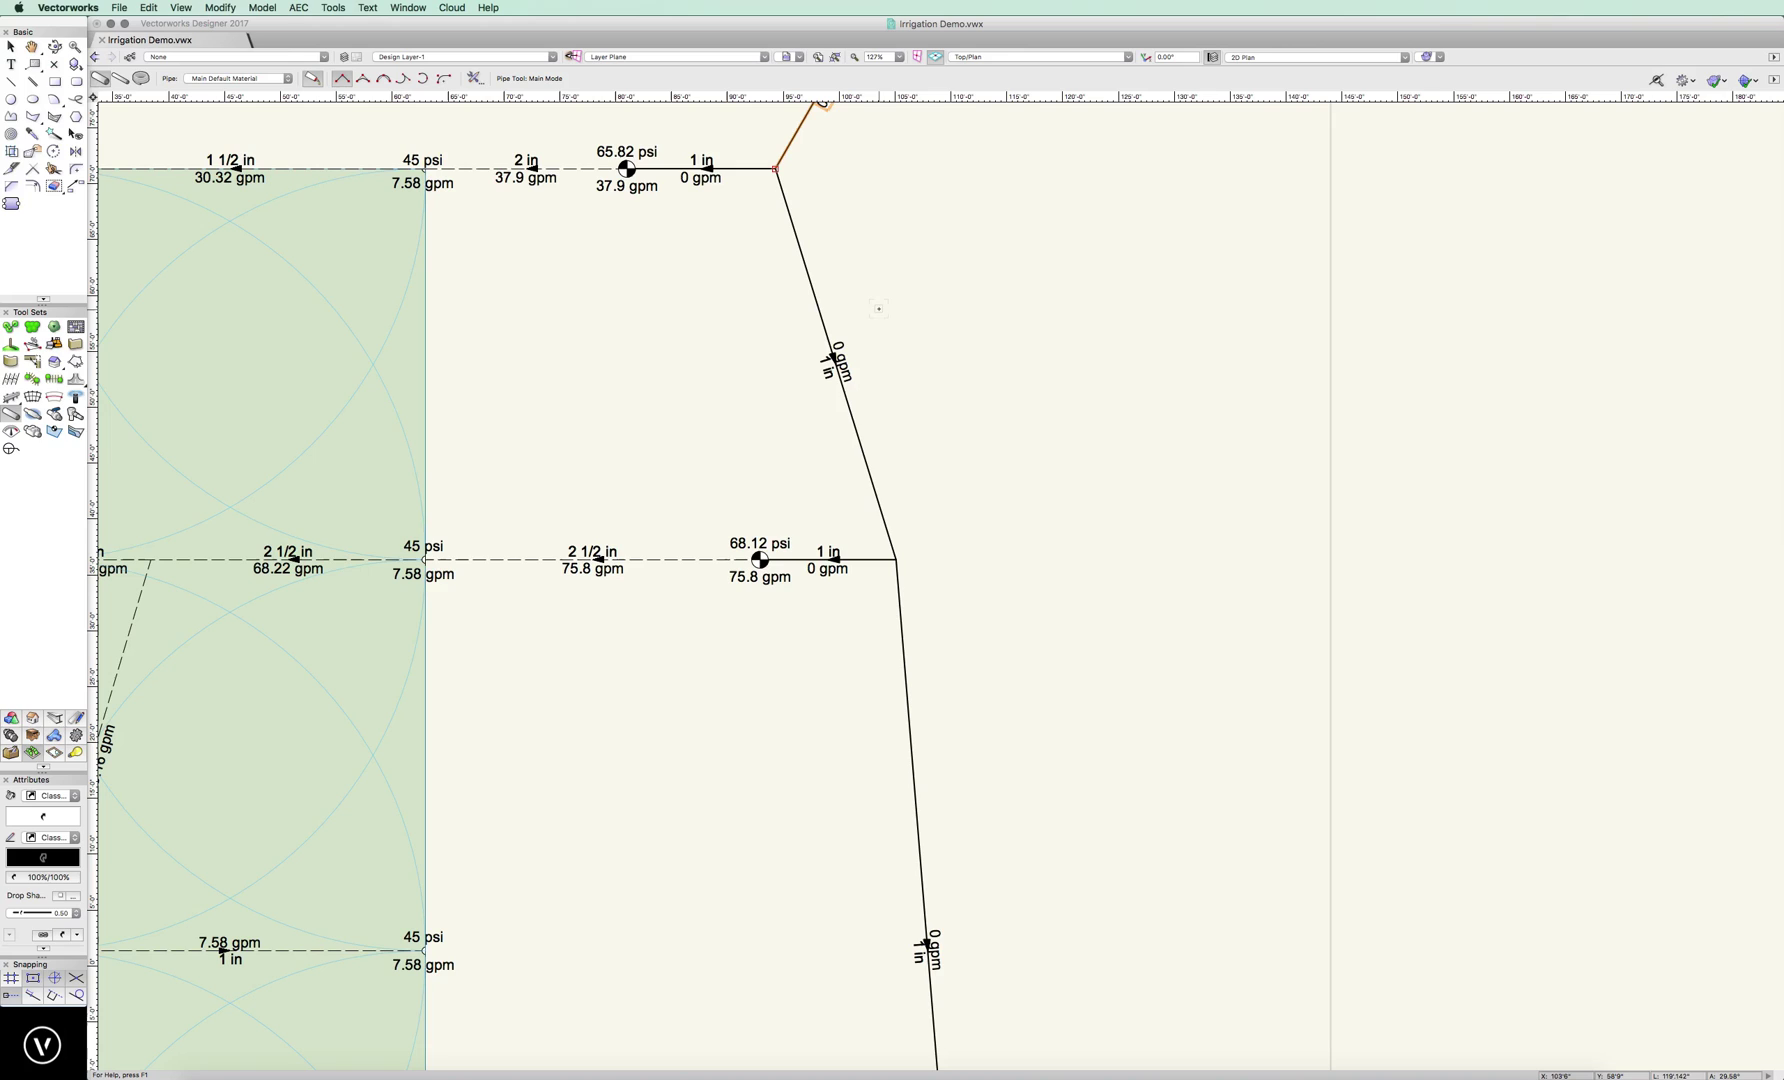
{"action": "middle_click_drag", "start_coordinate": [958, 413], "coordinate": [961, 549]}
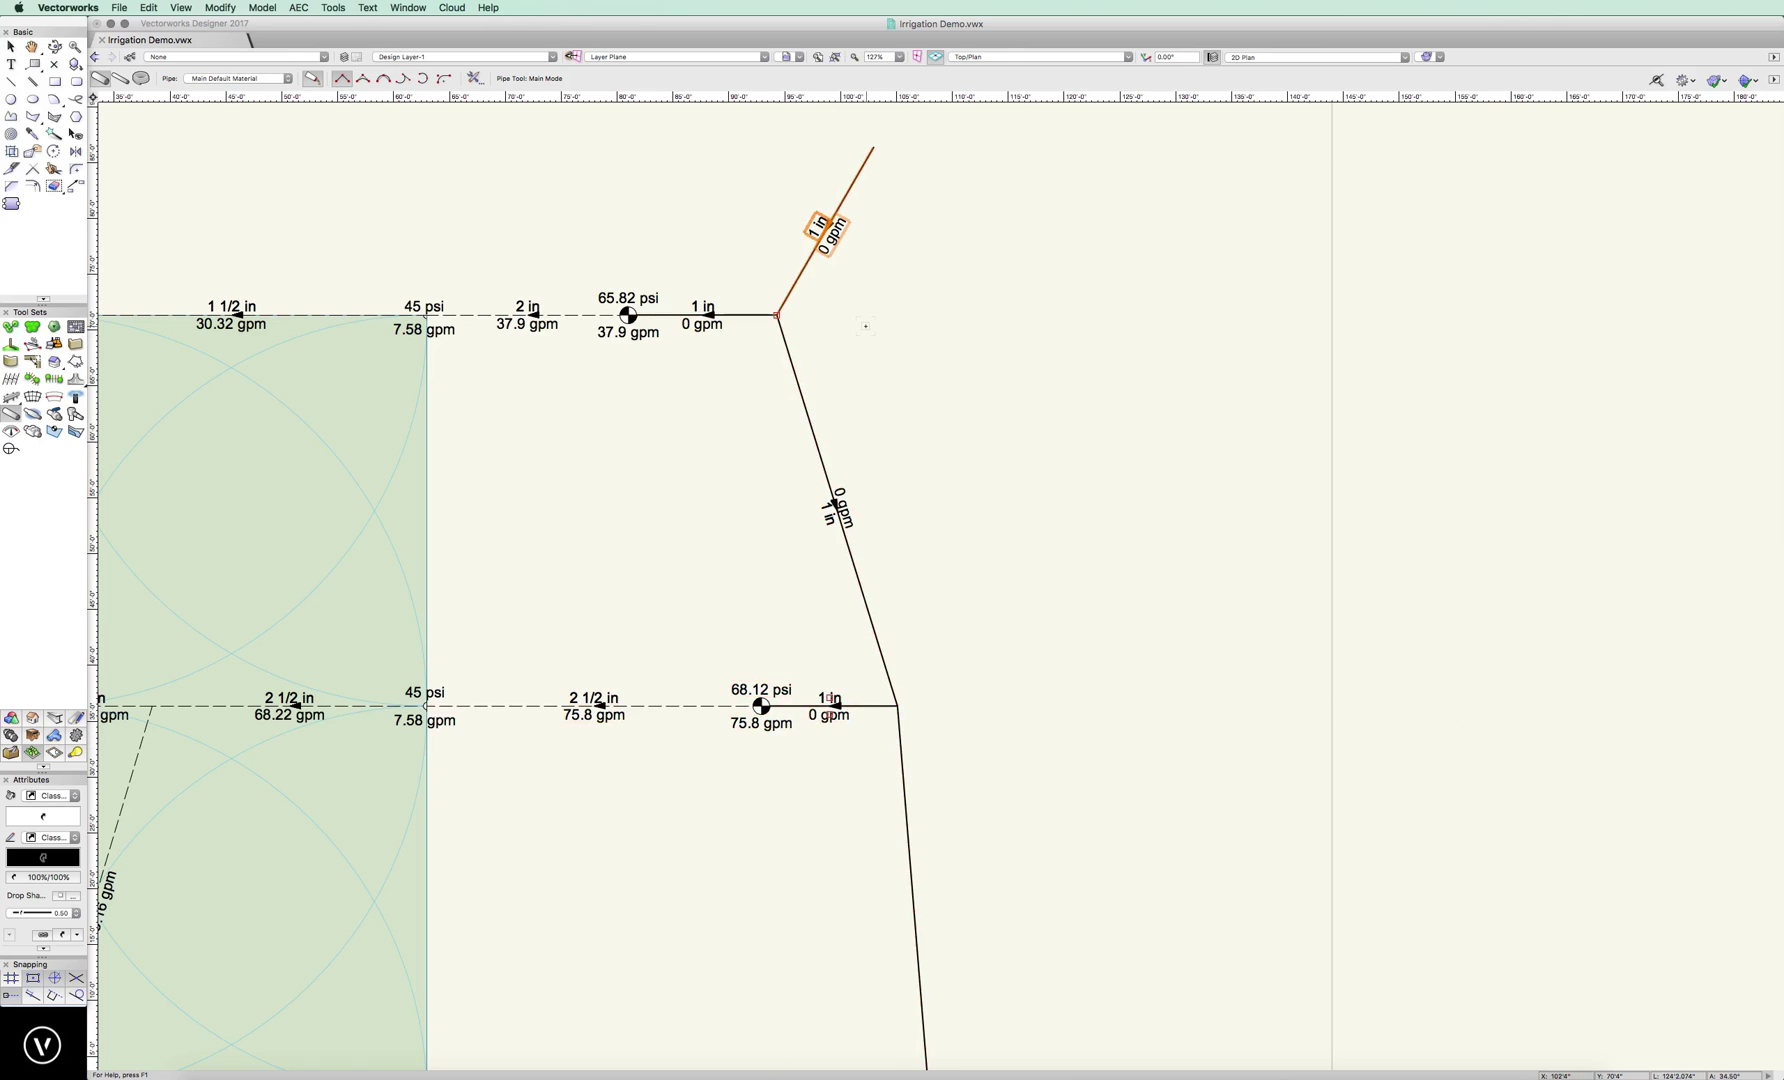
{"action": "scroll", "coordinate": [790, 320], "scroll_direction": "up", "scroll_amount": 3}
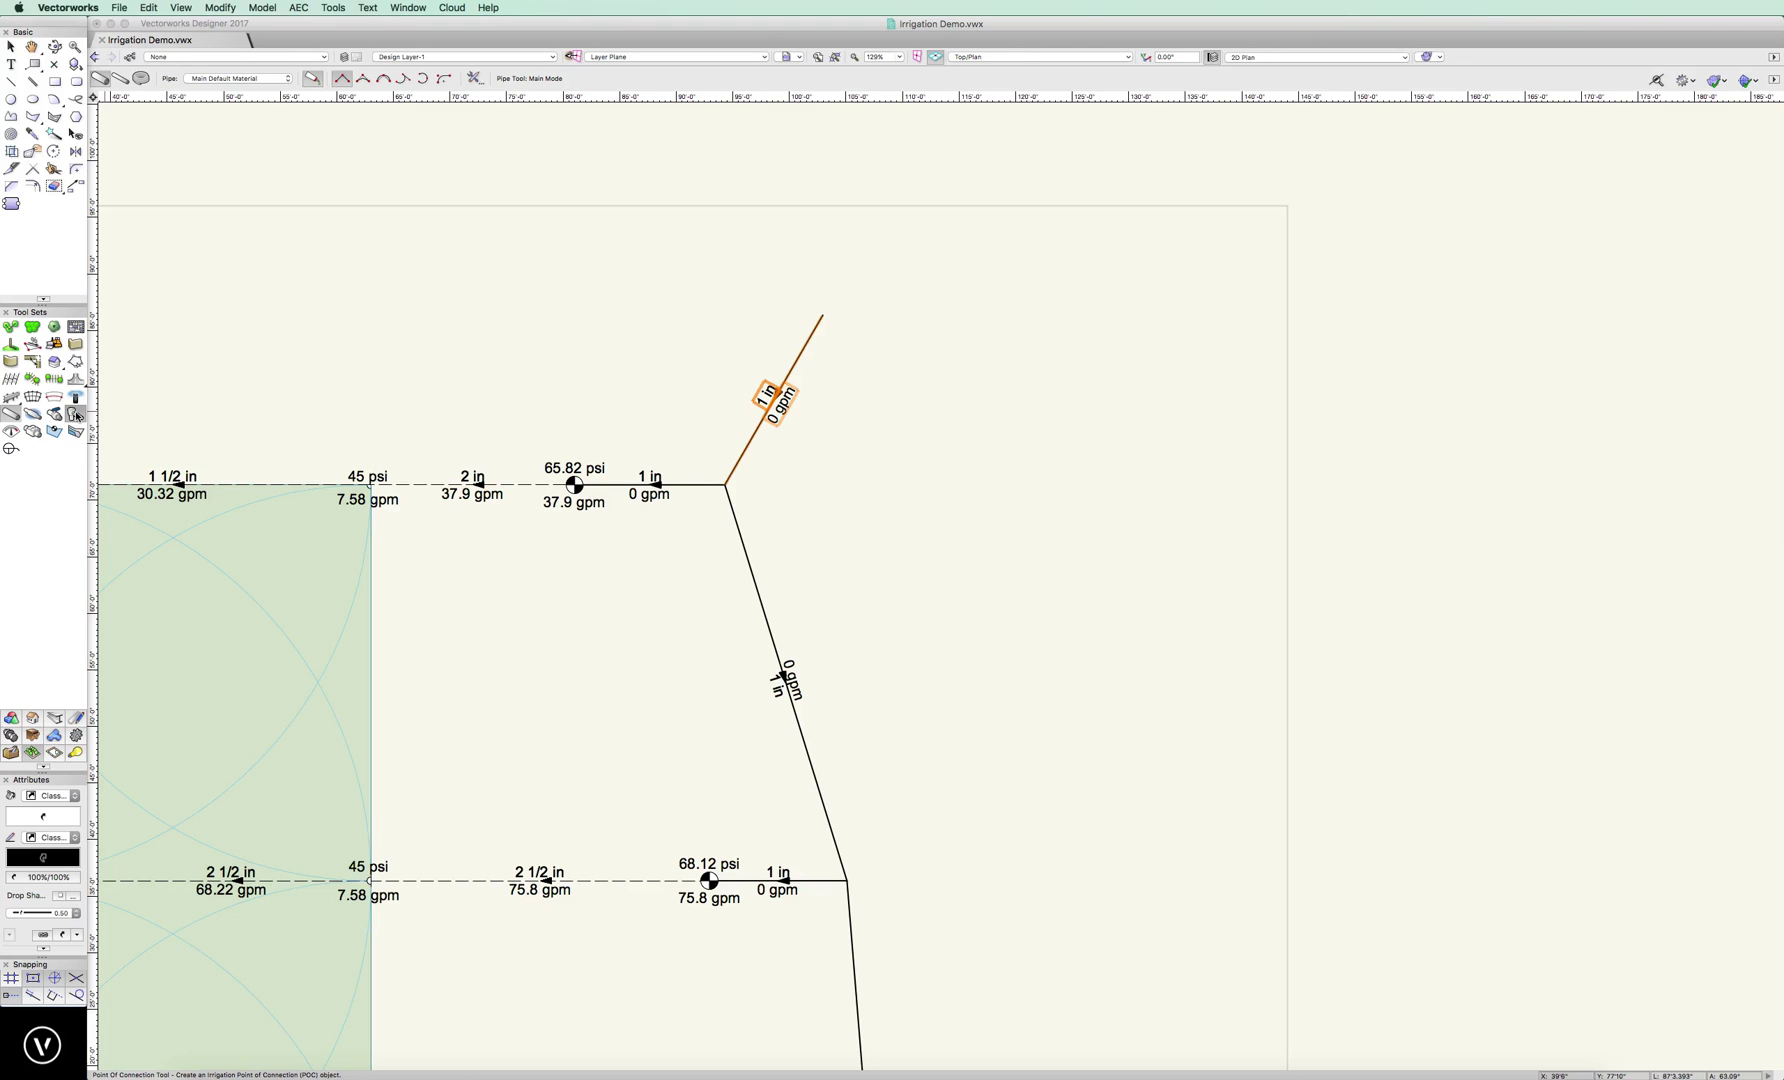
Place a point of connection at the main line's top end, then deselect it
{"action": "left_click", "coordinate": [77, 416]}
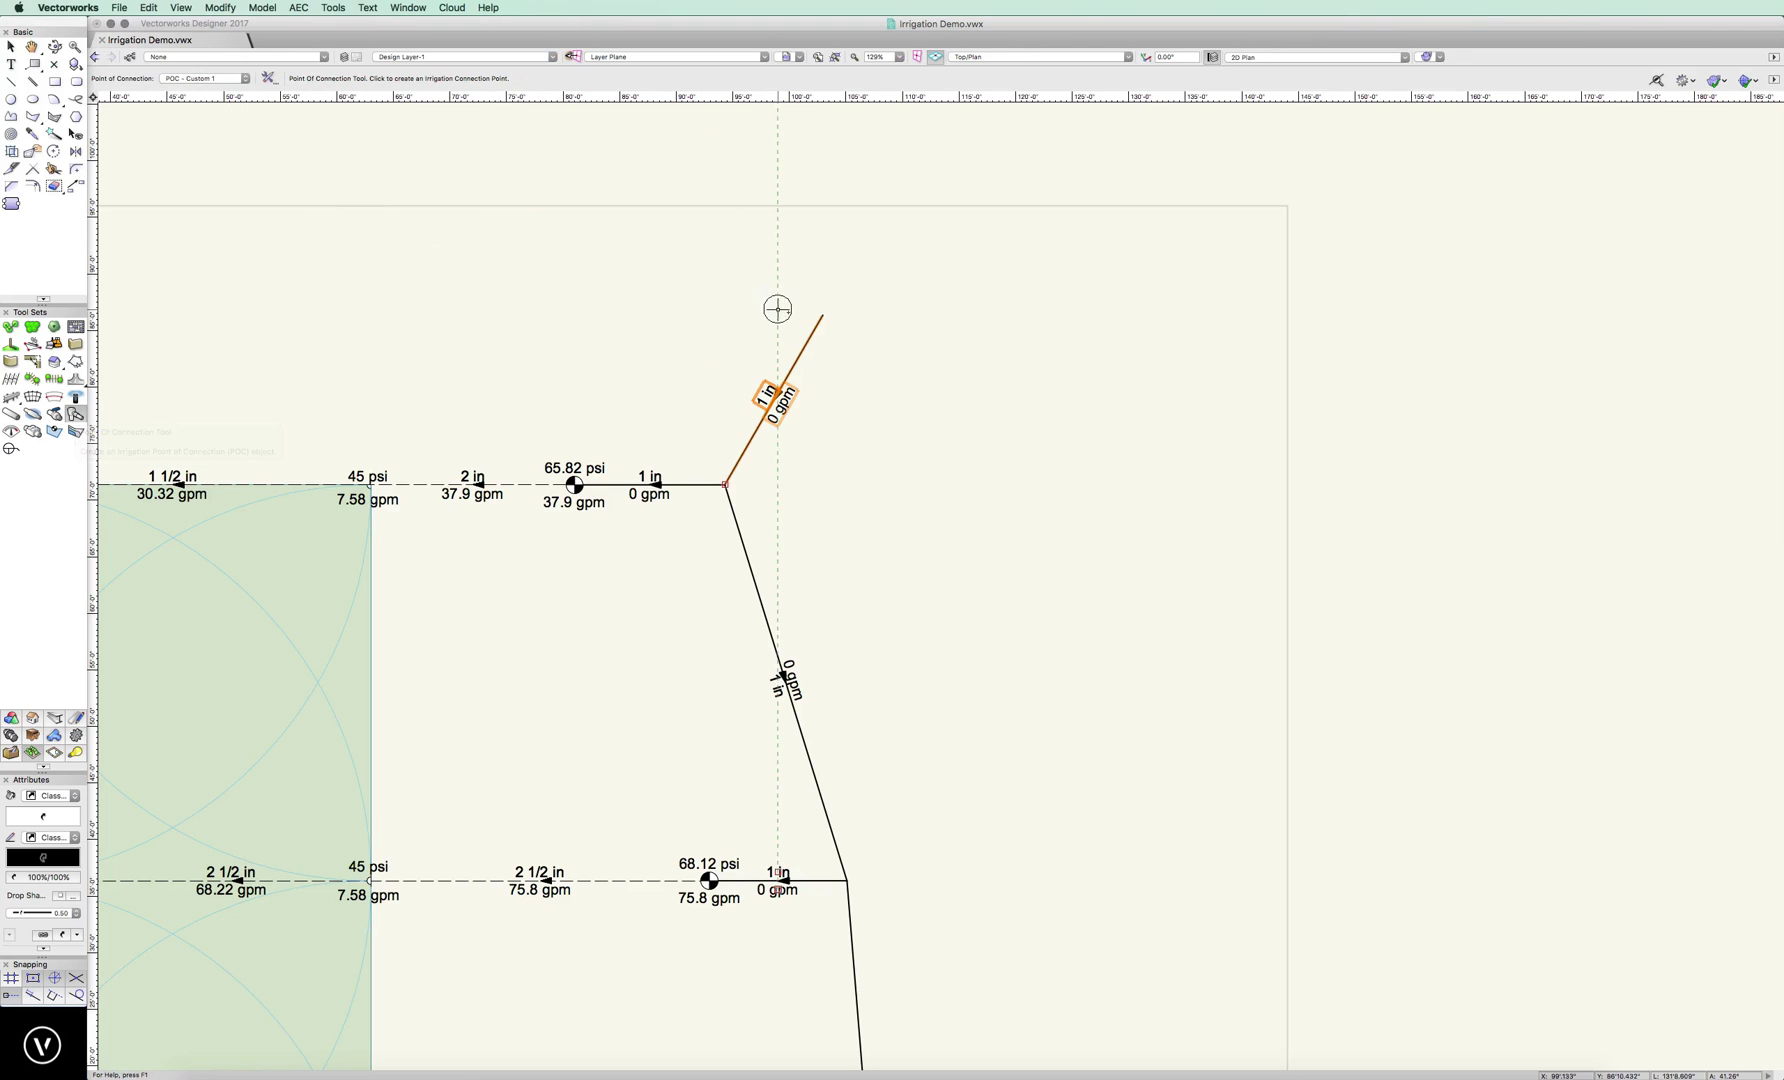
{"action": "left_click", "coordinate": [822, 315]}
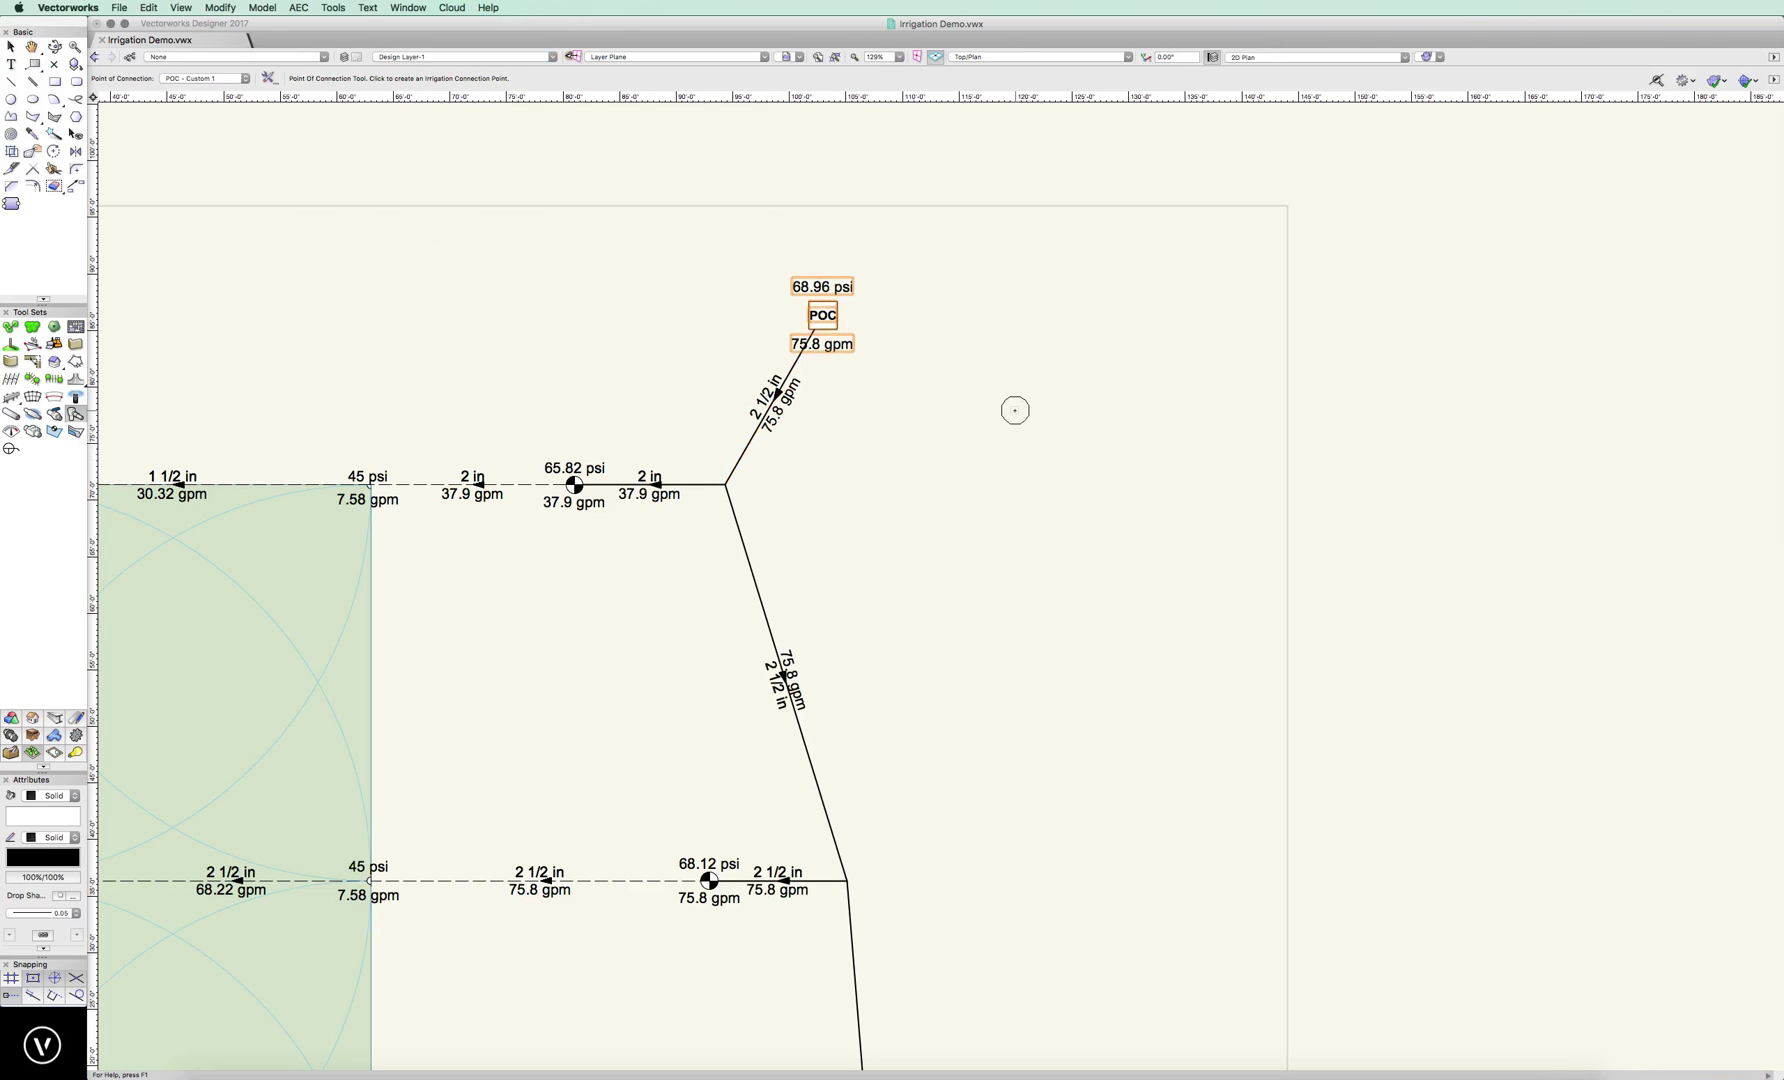
{"action": "key", "text": "x"}
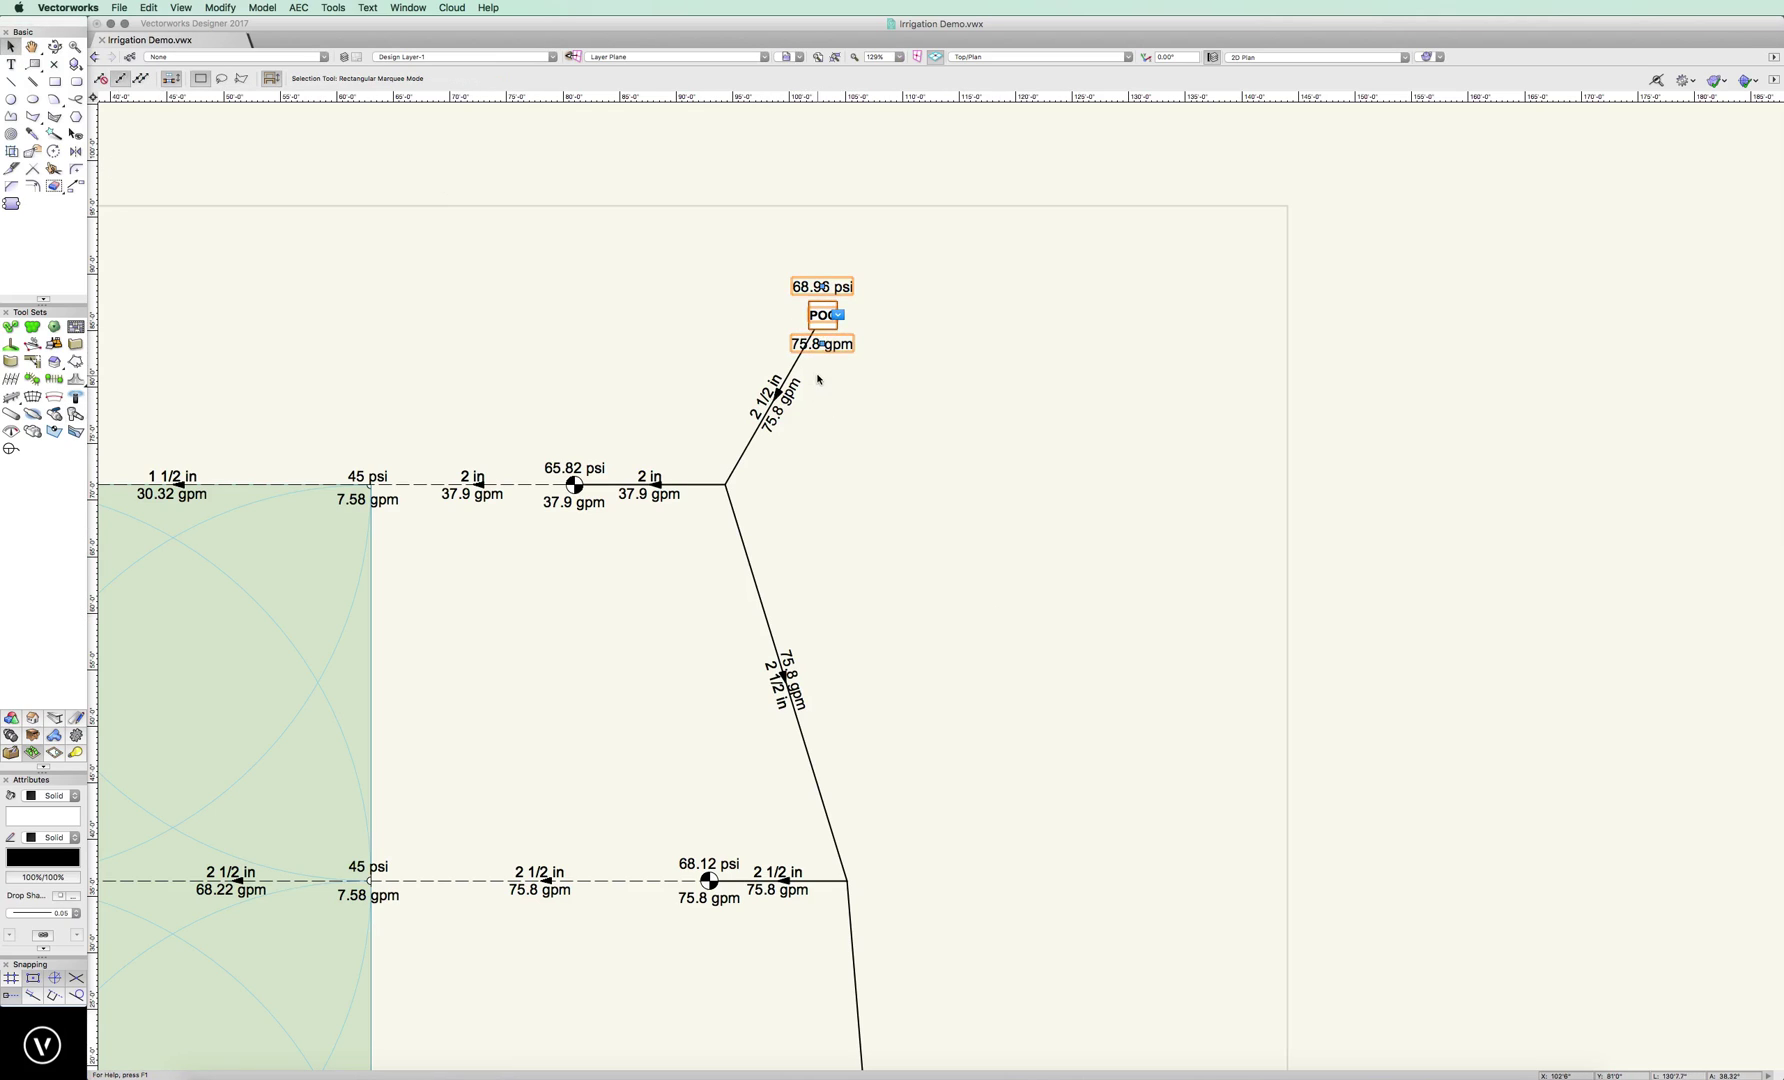
{"action": "left_click", "coordinate": [873, 332]}
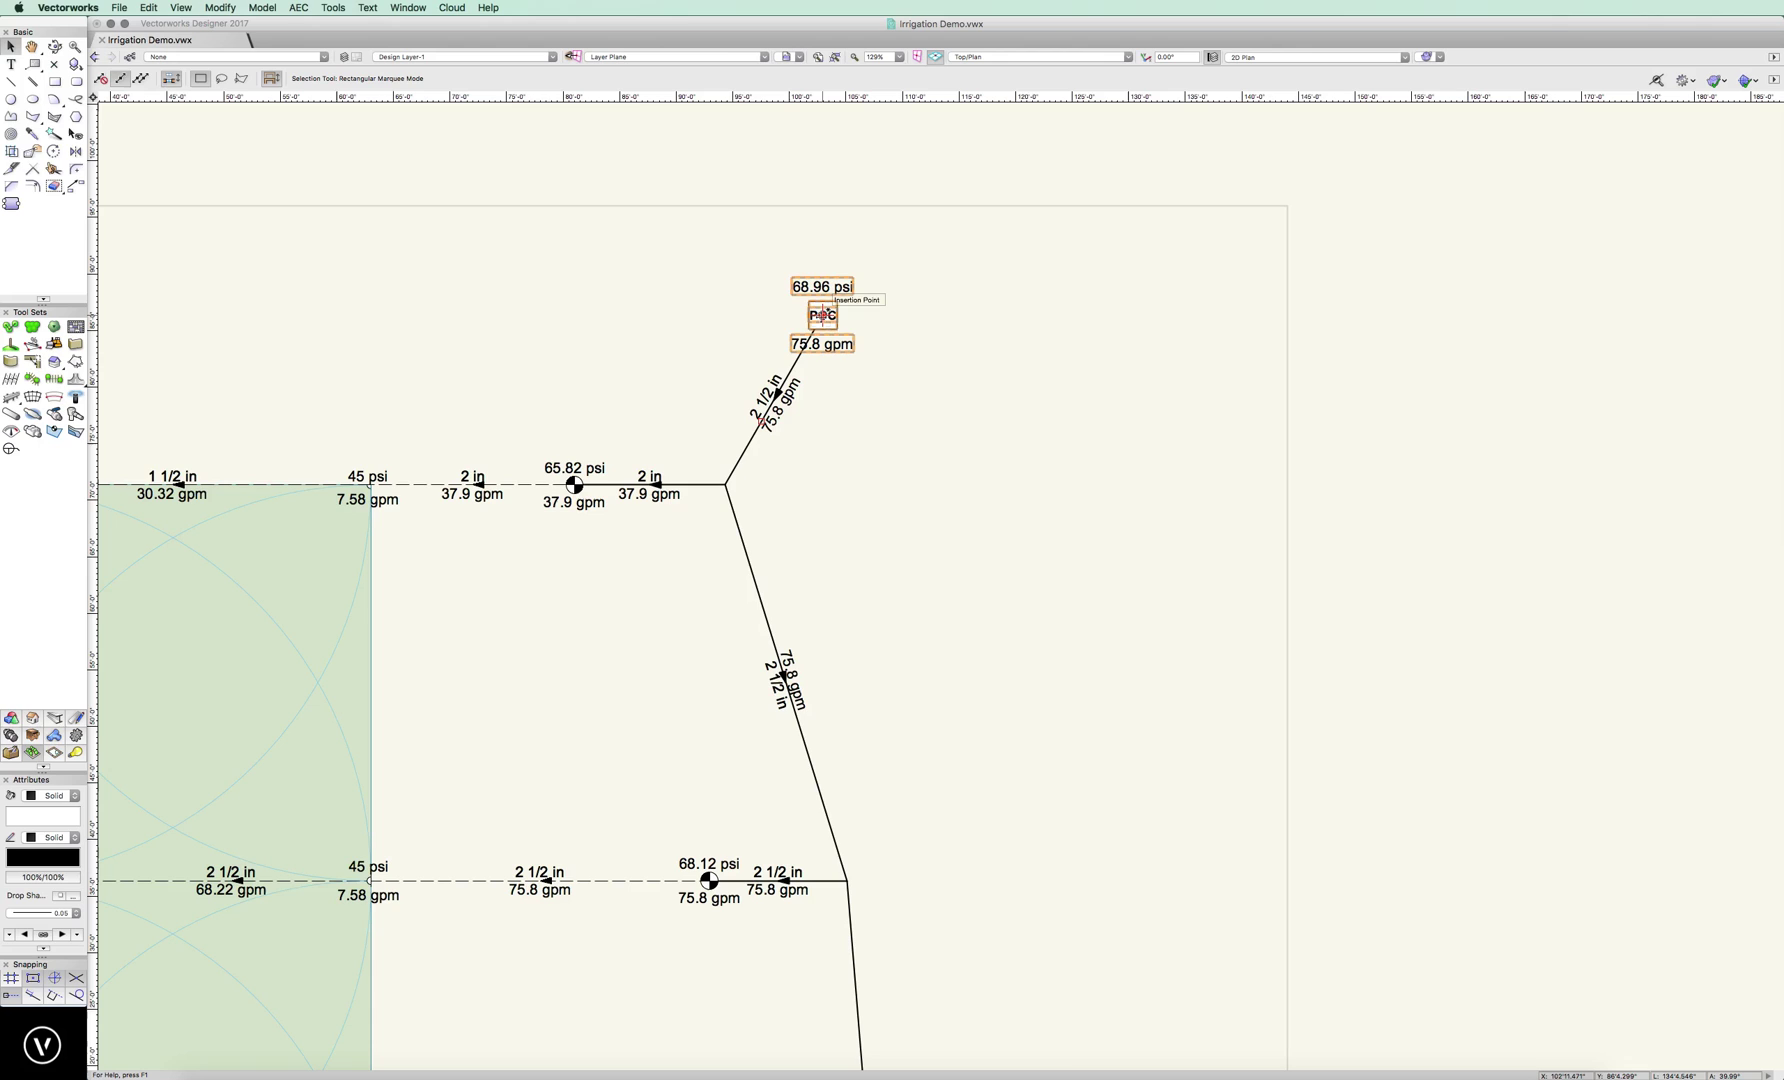
{"action": "scroll", "coordinate": [904, 601], "scroll_direction": "down", "scroll_amount": 5}
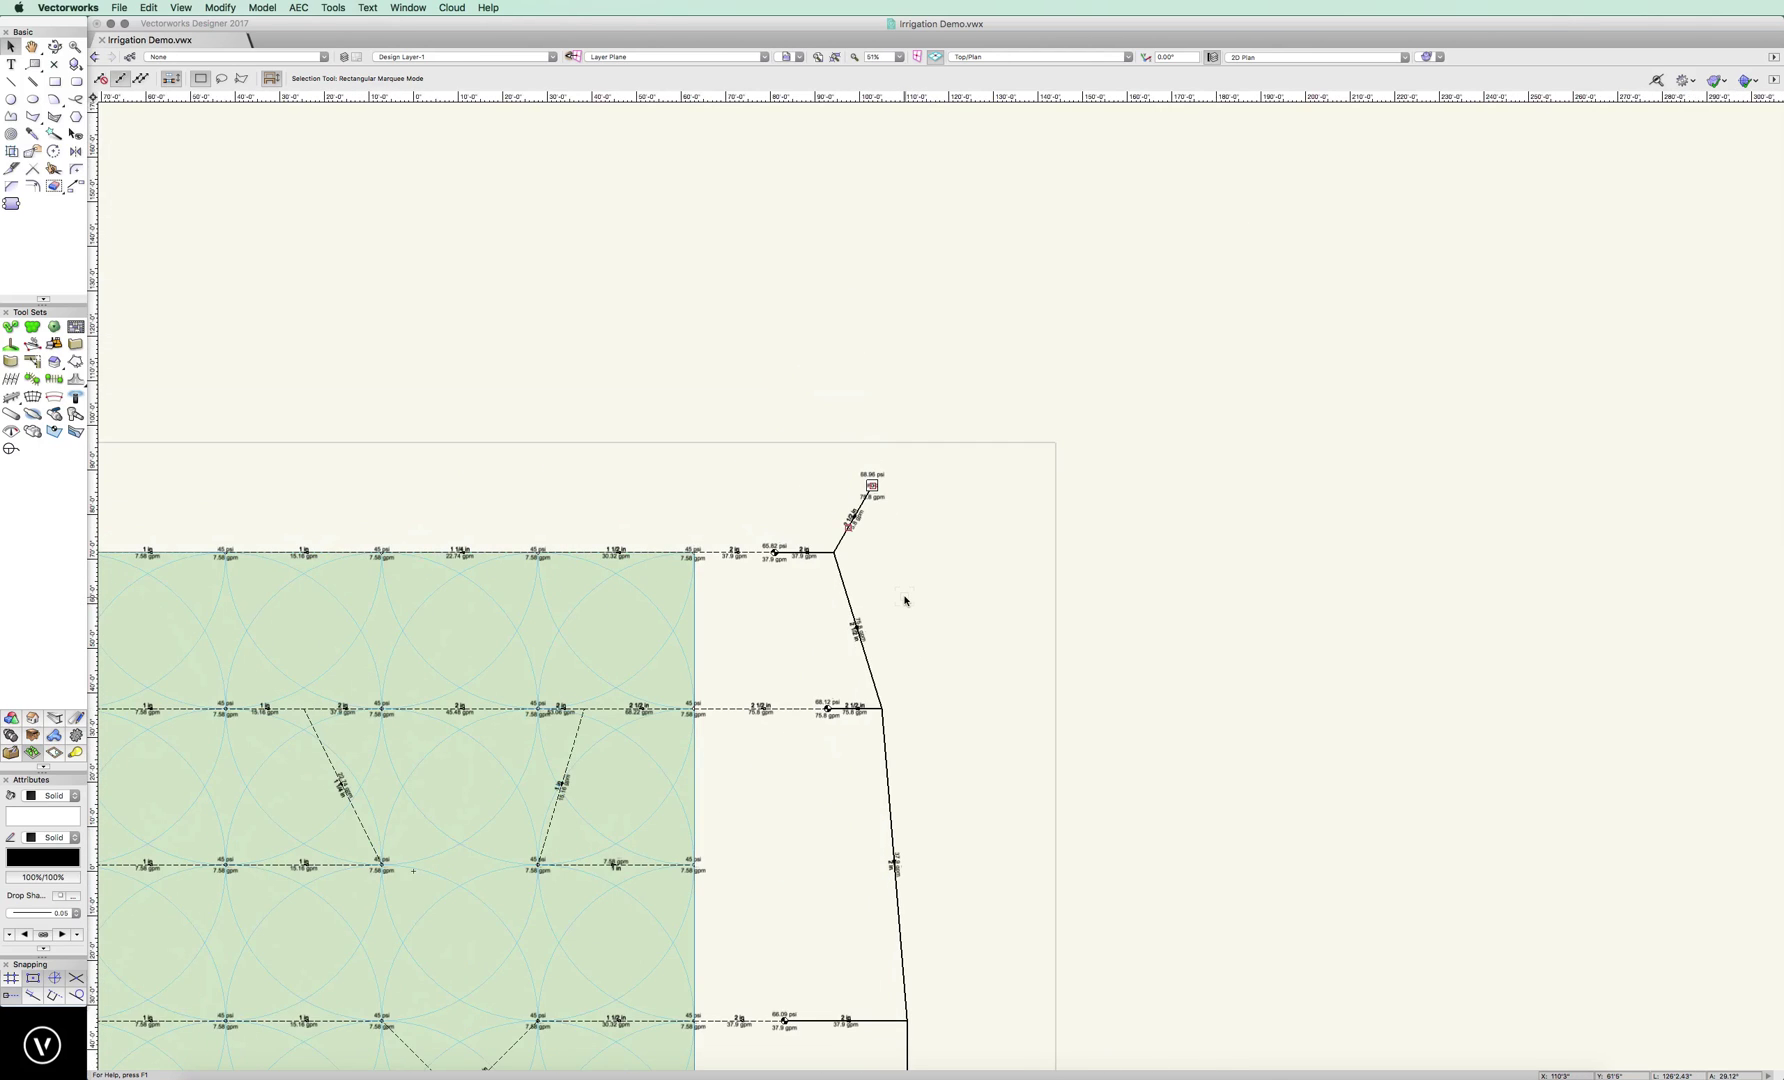
{"action": "mouse_move", "coordinate": [804, 931]}
{"action": "middle_mouse_down"}
{"action": "mouse_move", "coordinate": [1142, 722]}
{"action": "mouse_move", "coordinate": [1187, 669]}
{"action": "middle_mouse_up"}
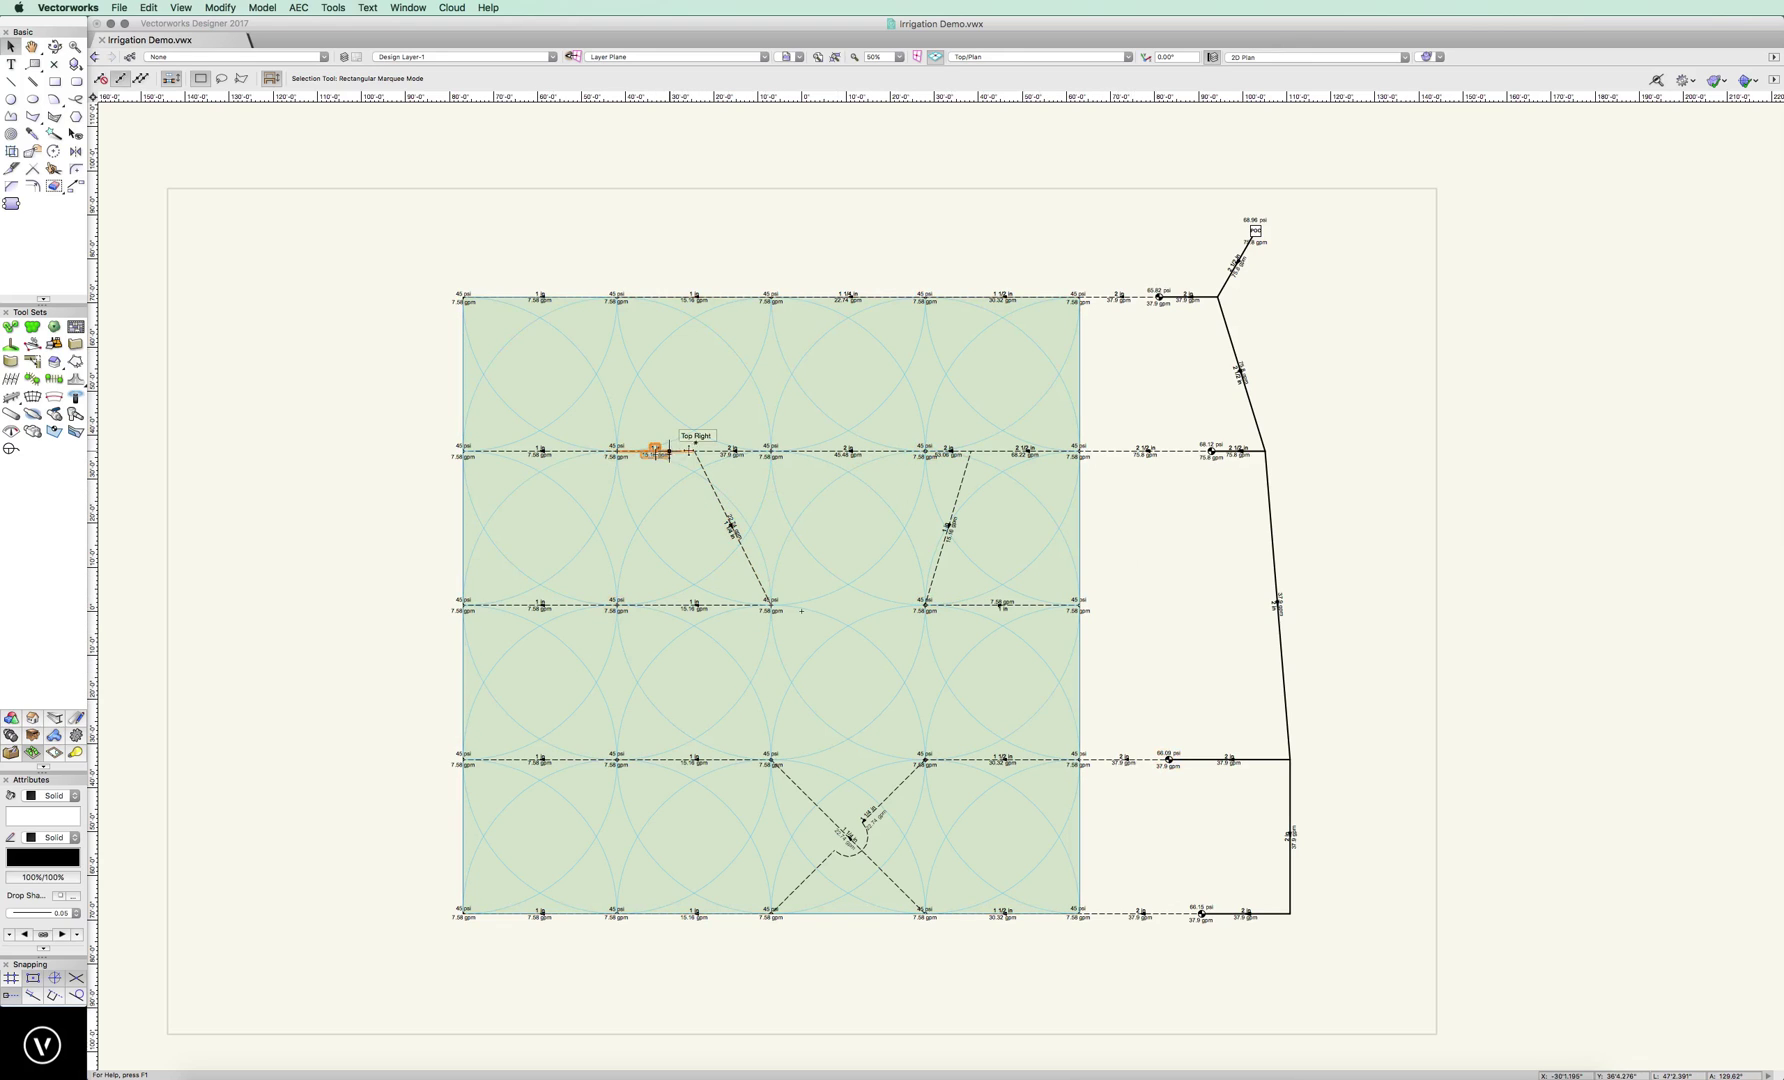
{"action": "scroll", "coordinate": [1212, 451], "scroll_direction": "up", "scroll_amount": 5}
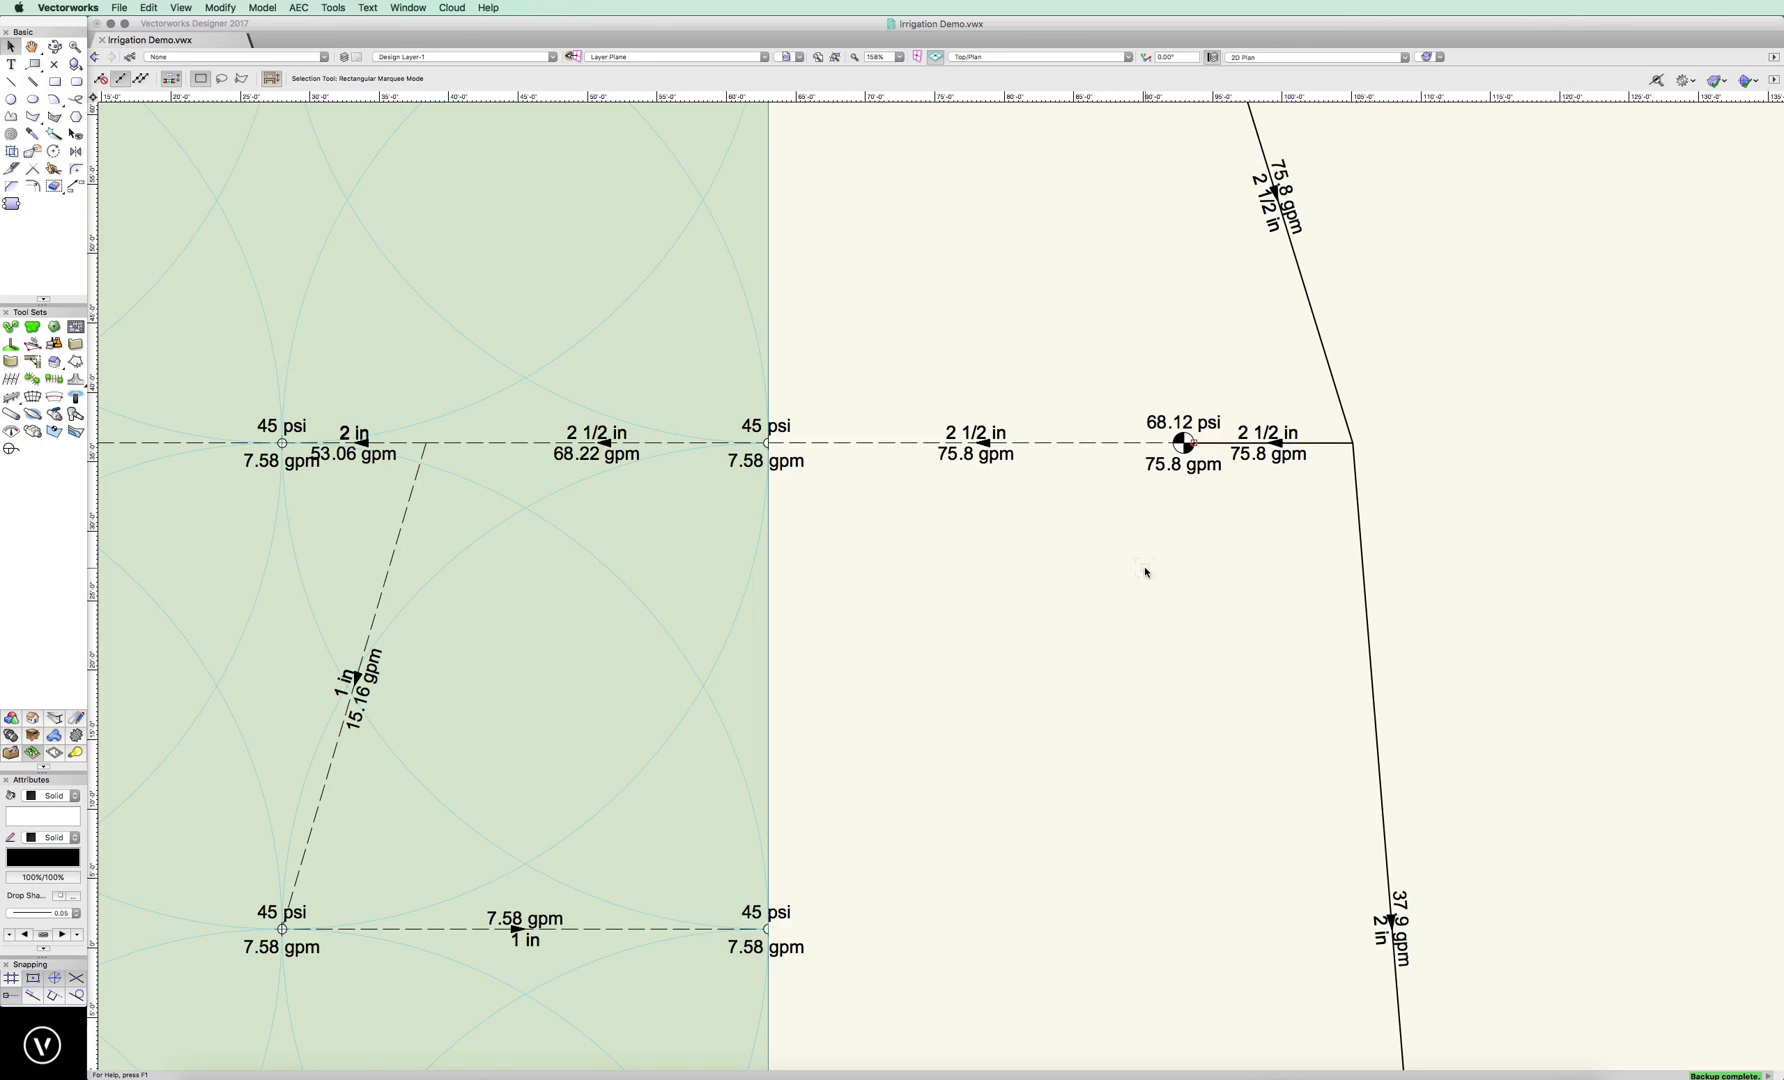
{"action": "left_click", "coordinate": [1183, 443]}
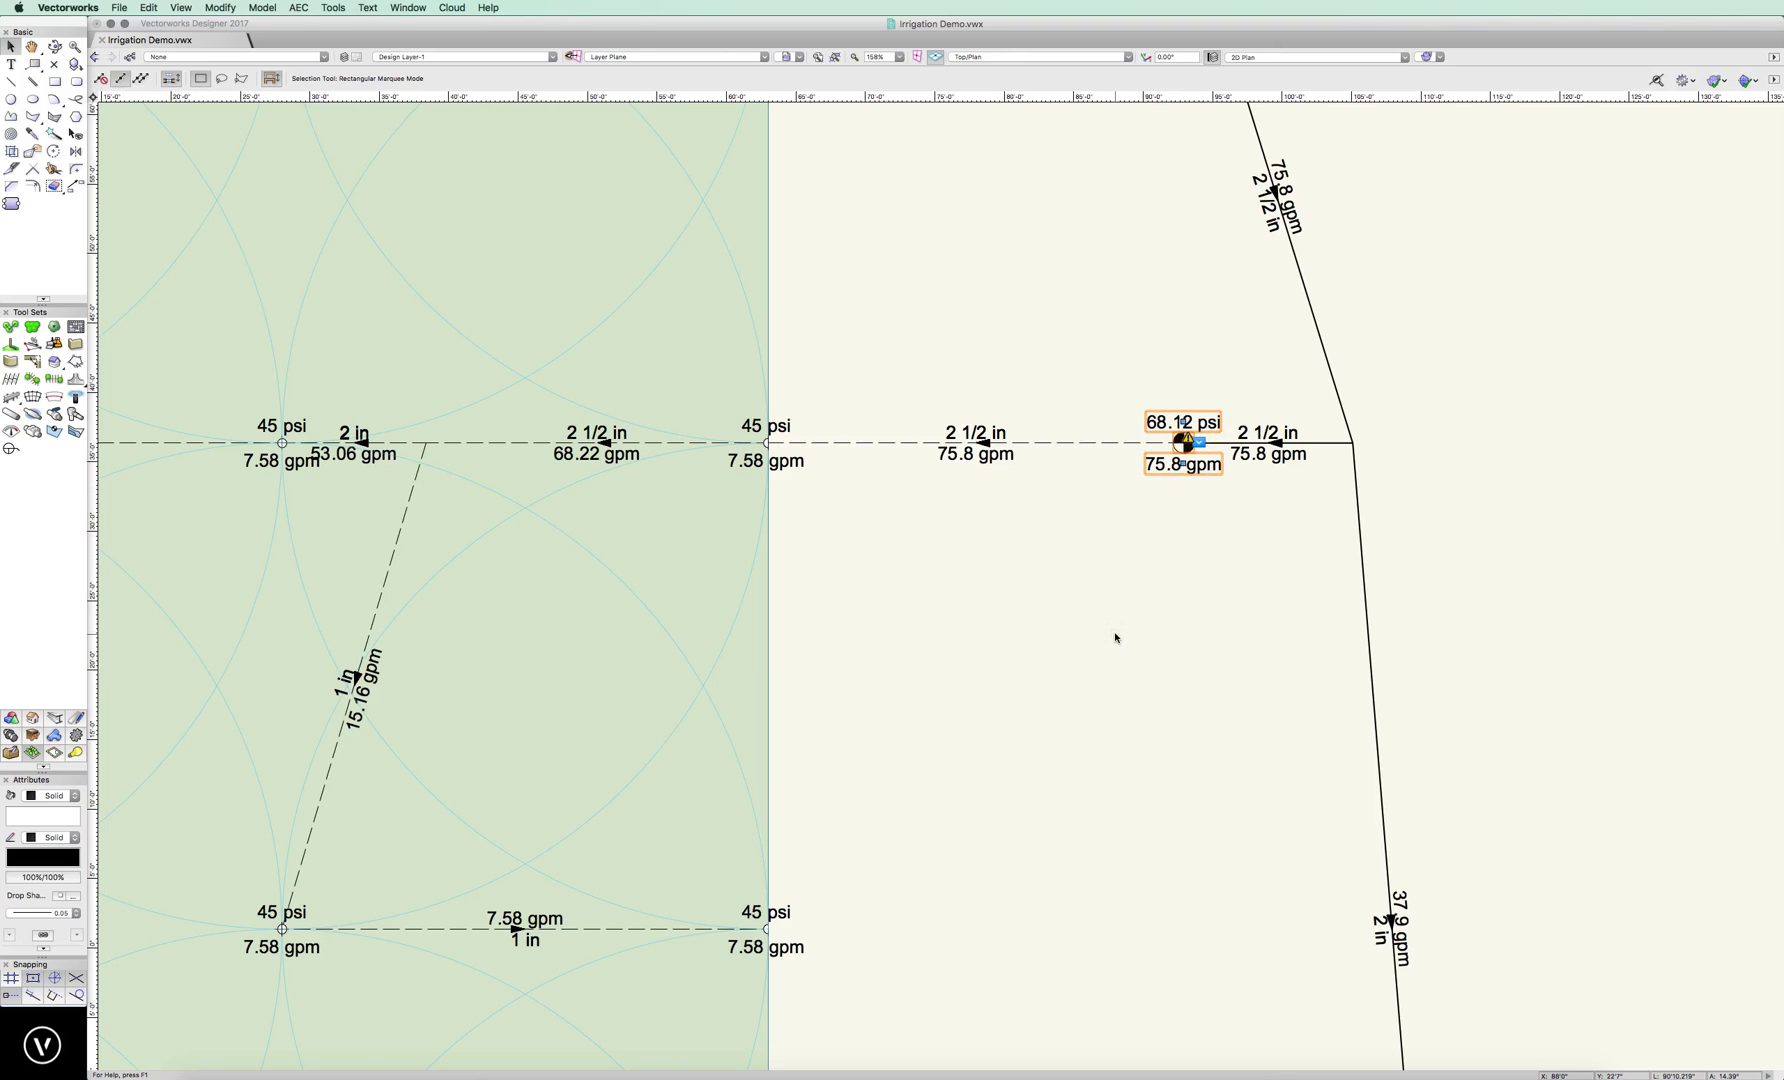
{"action": "middle_click_drag", "start_coordinate": [1118, 700], "coordinate": [913, 753]}
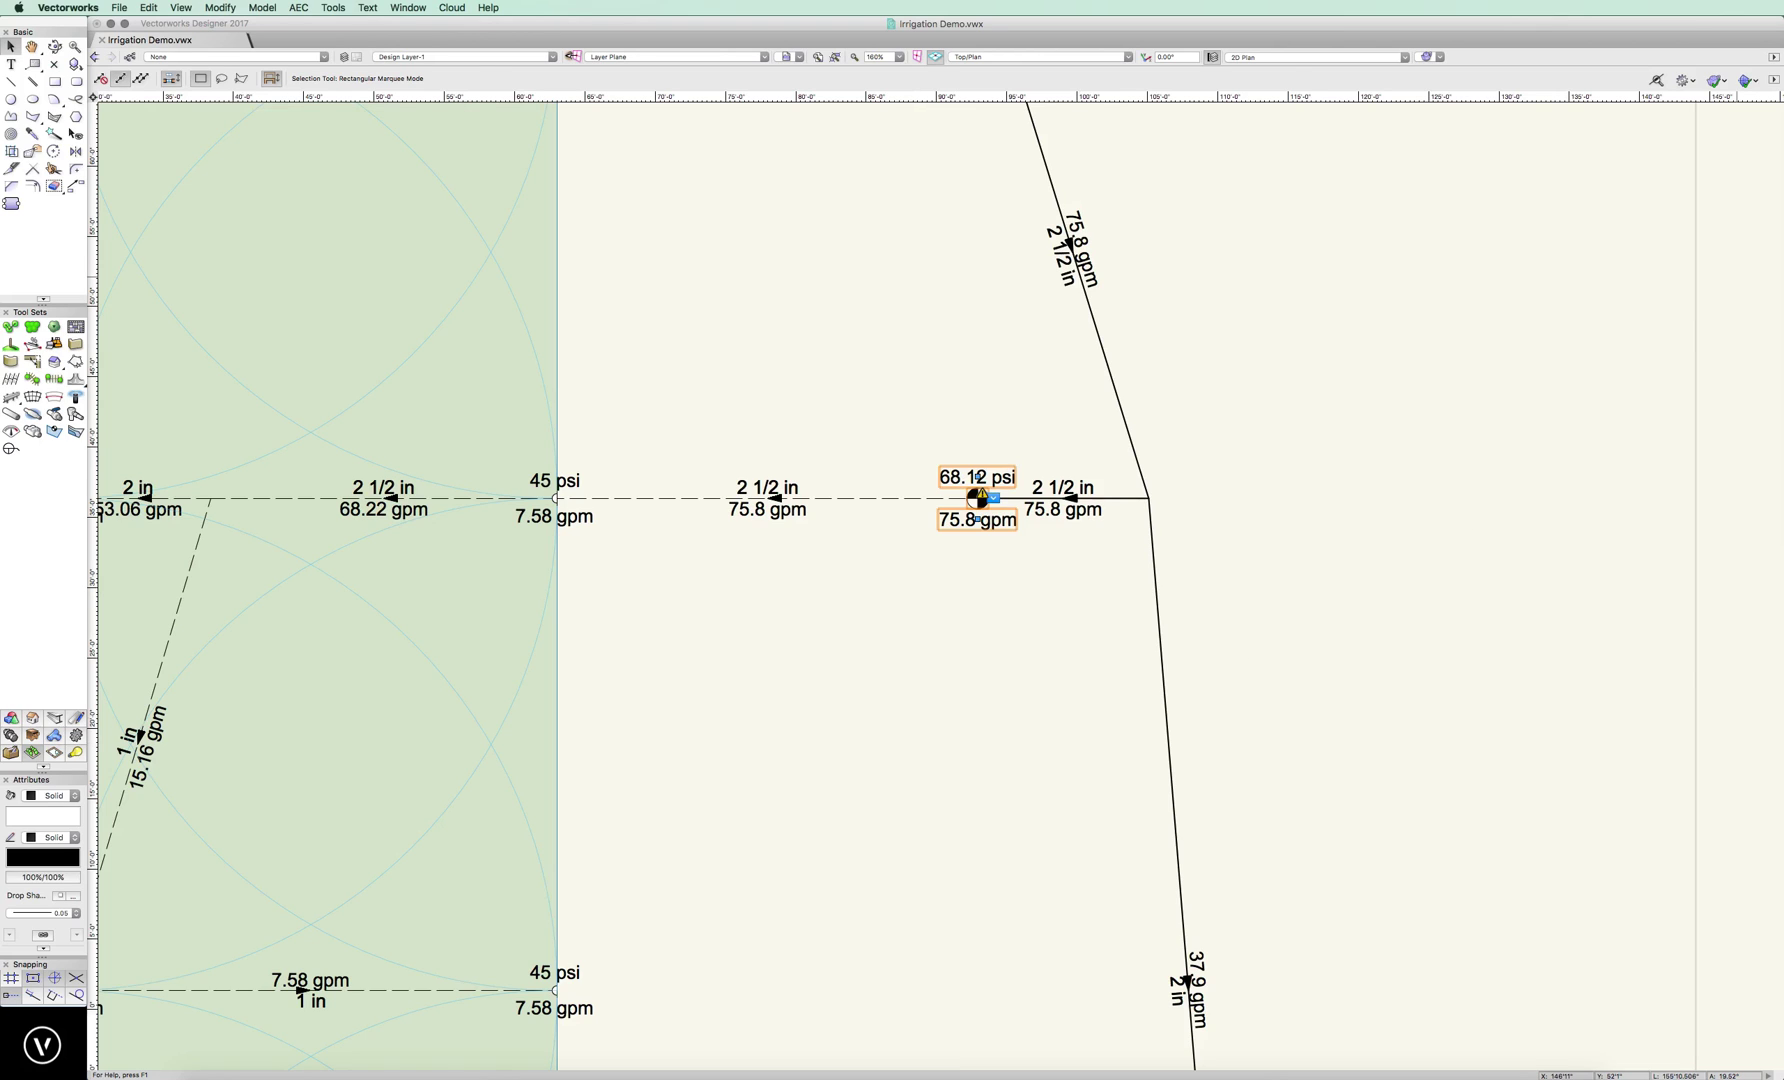
{"action": "key", "text": "super+i"}
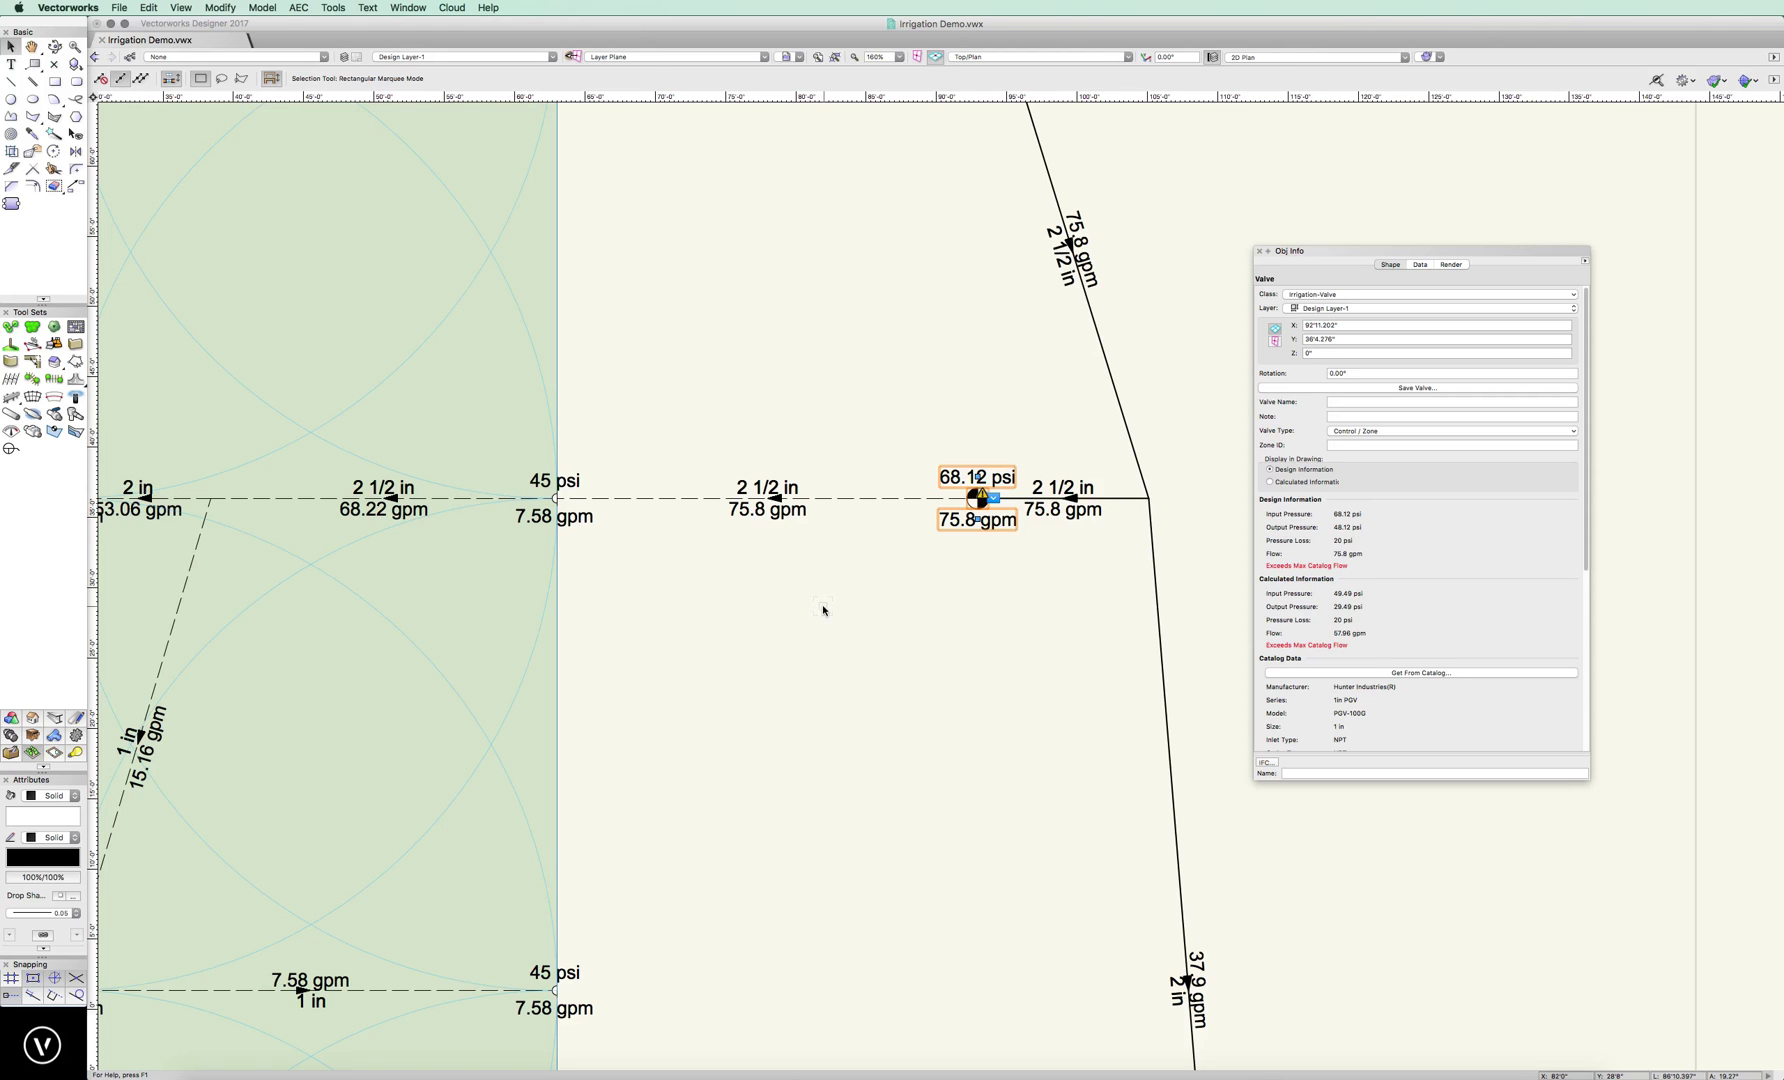
{"action": "scroll", "coordinate": [864, 607], "scroll_direction": "down", "scroll_amount": 5}
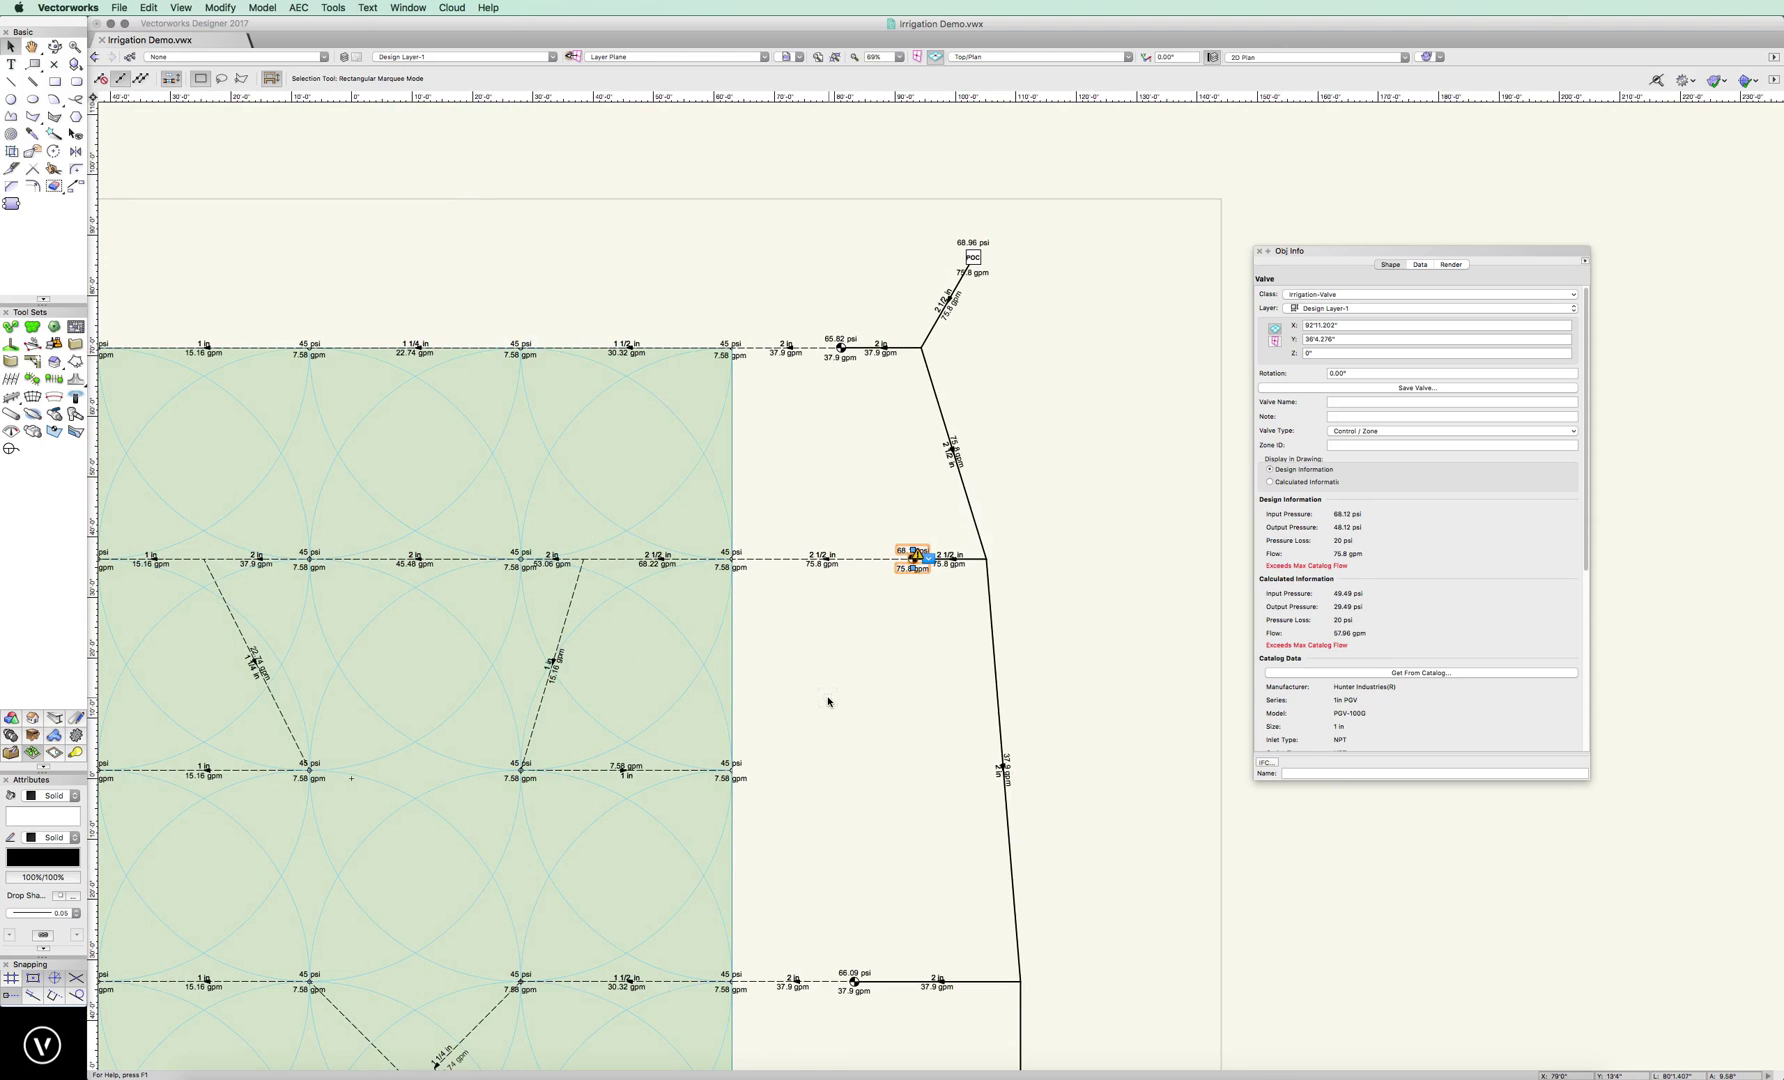
{"action": "middle_click_drag", "start_coordinate": [828, 697], "coordinate": [872, 563]}
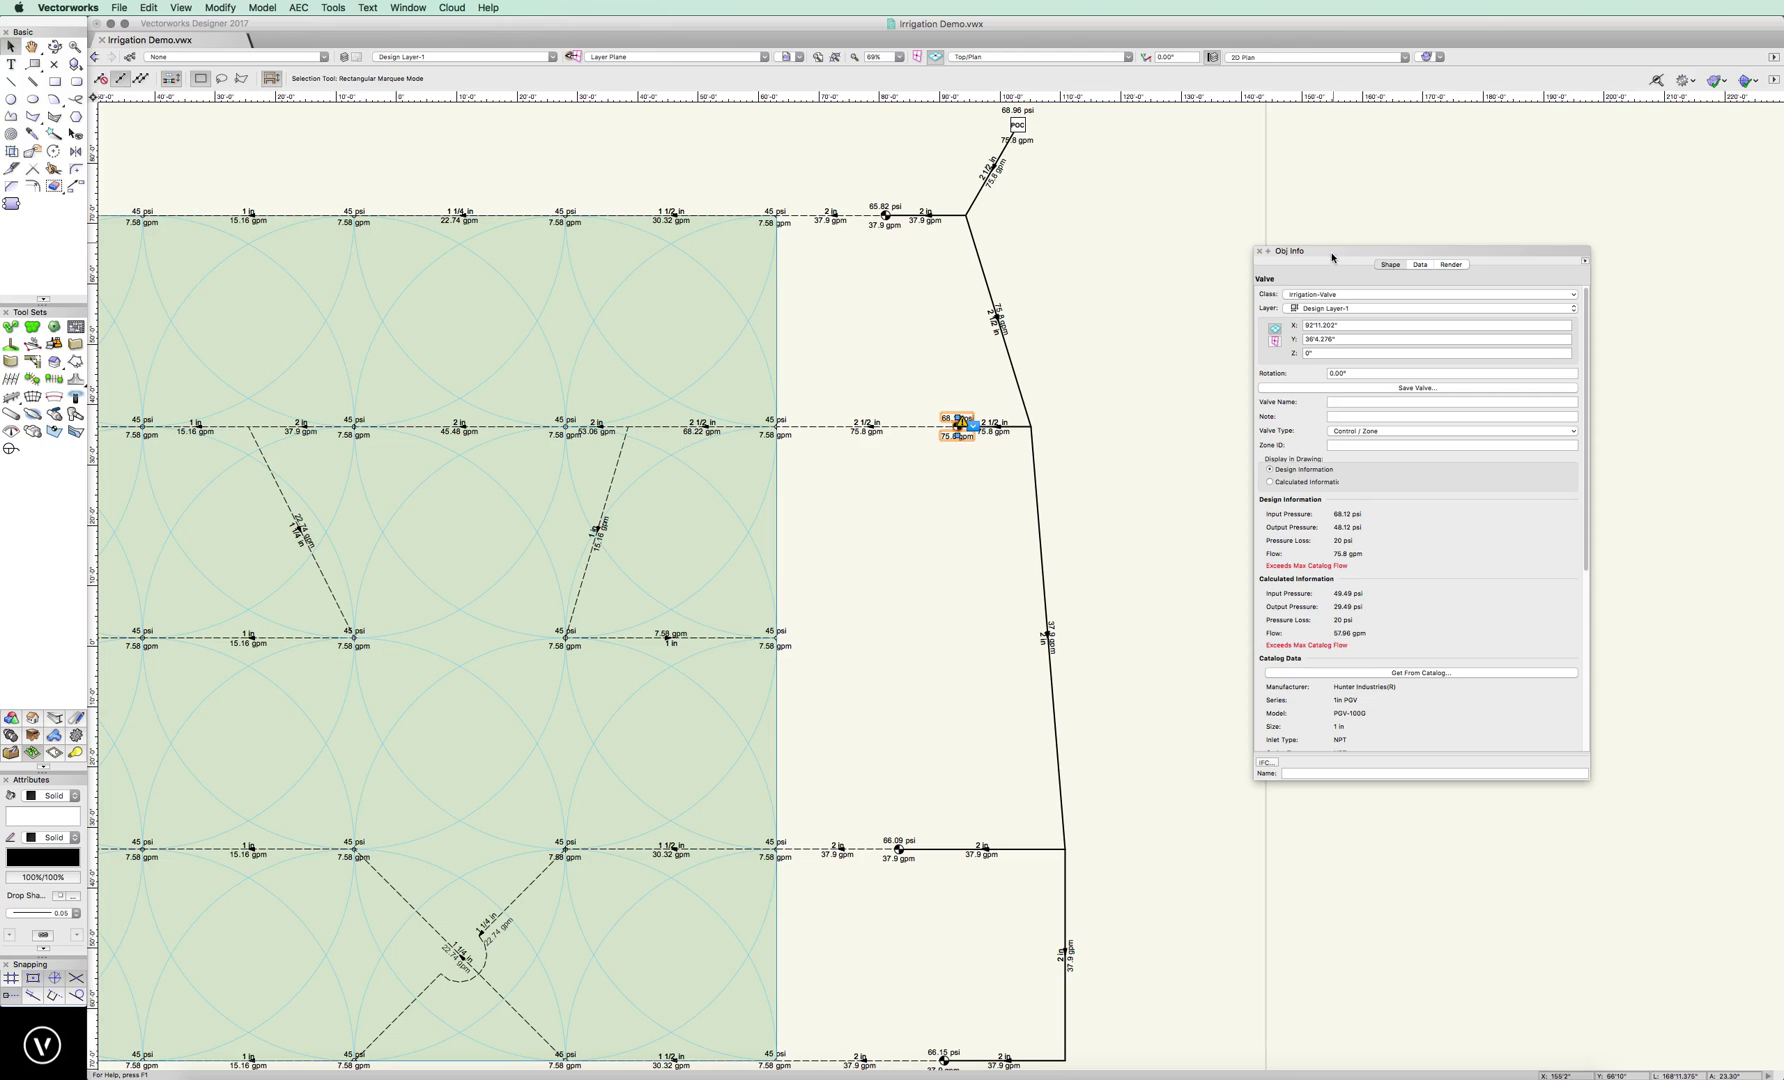
{"action": "left_click_drag", "start_coordinate": [1329, 256], "coordinate": [1783, 258]}
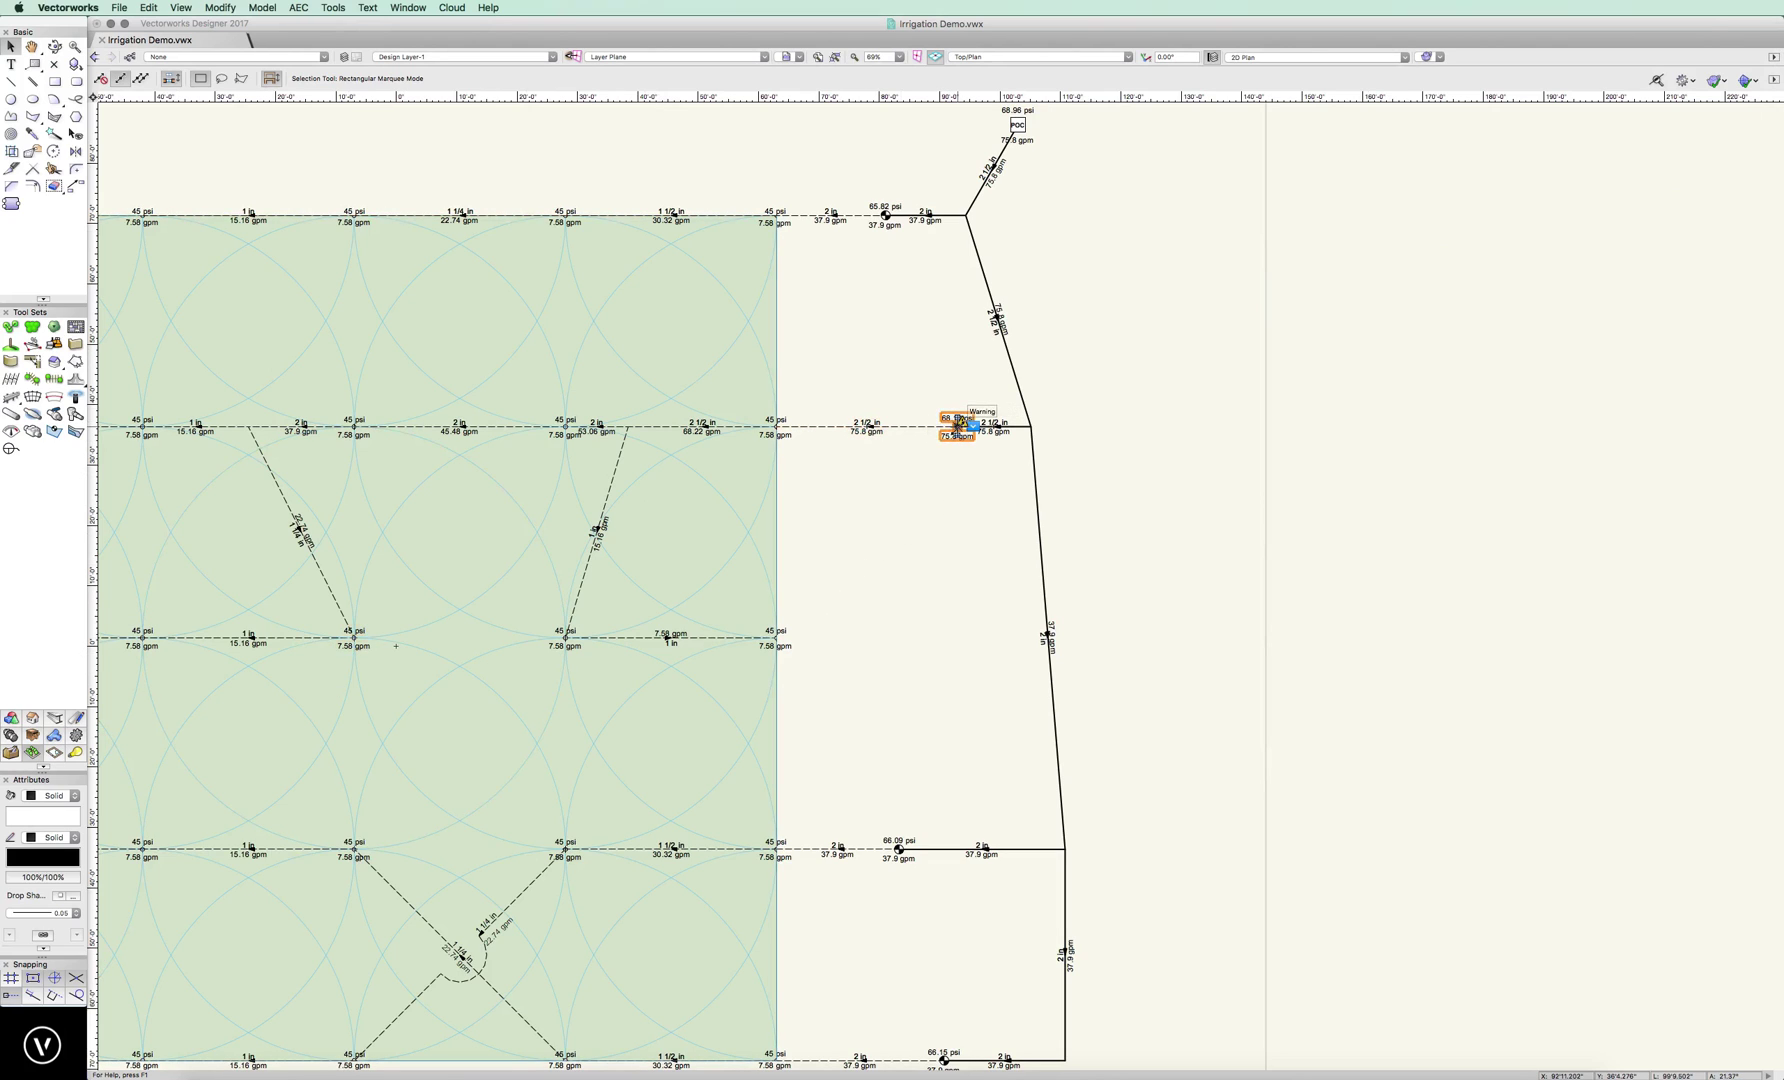
{"action": "scroll", "coordinate": [842, 764], "scroll_direction": "down", "scroll_amount": 1}
{"action": "scroll", "coordinate": [840, 764], "scroll_direction": "down", "scroll_amount": 3}
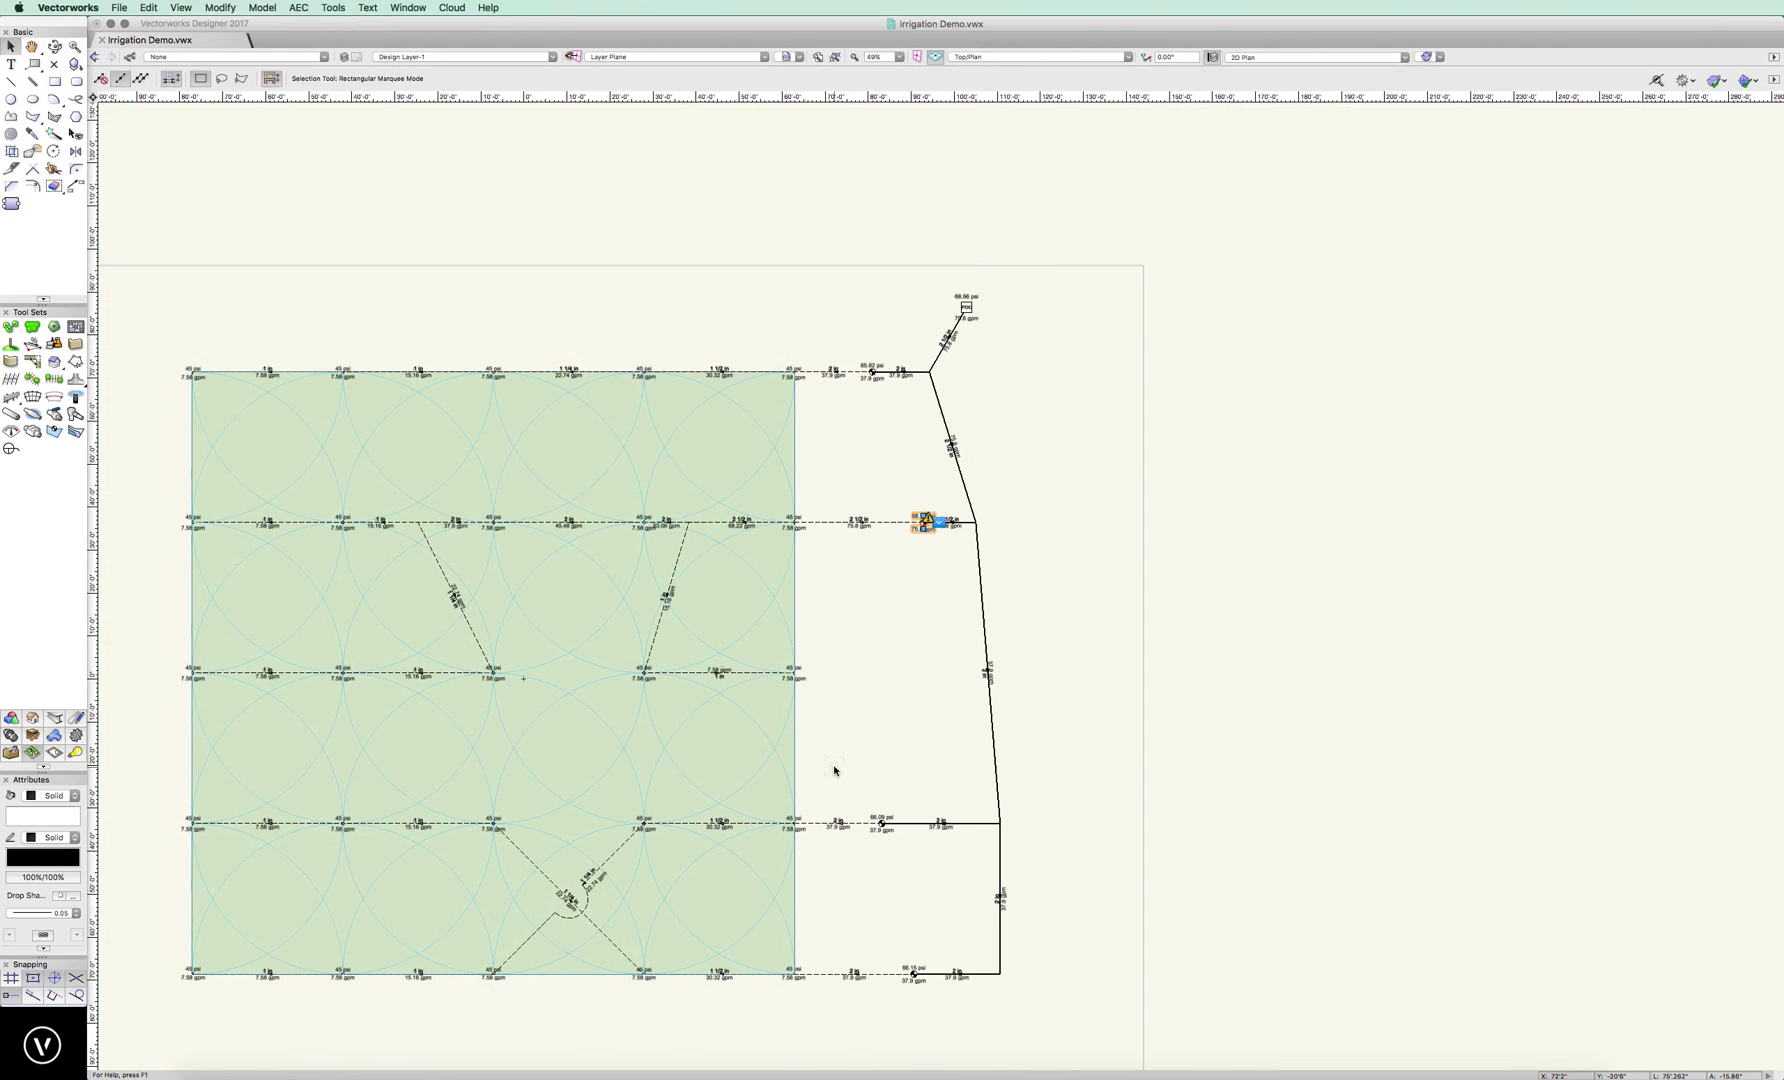
{"action": "left_click_drag", "start_coordinate": [832, 768], "coordinate": [1088, 710]}
{"action": "key", "text": "x"}
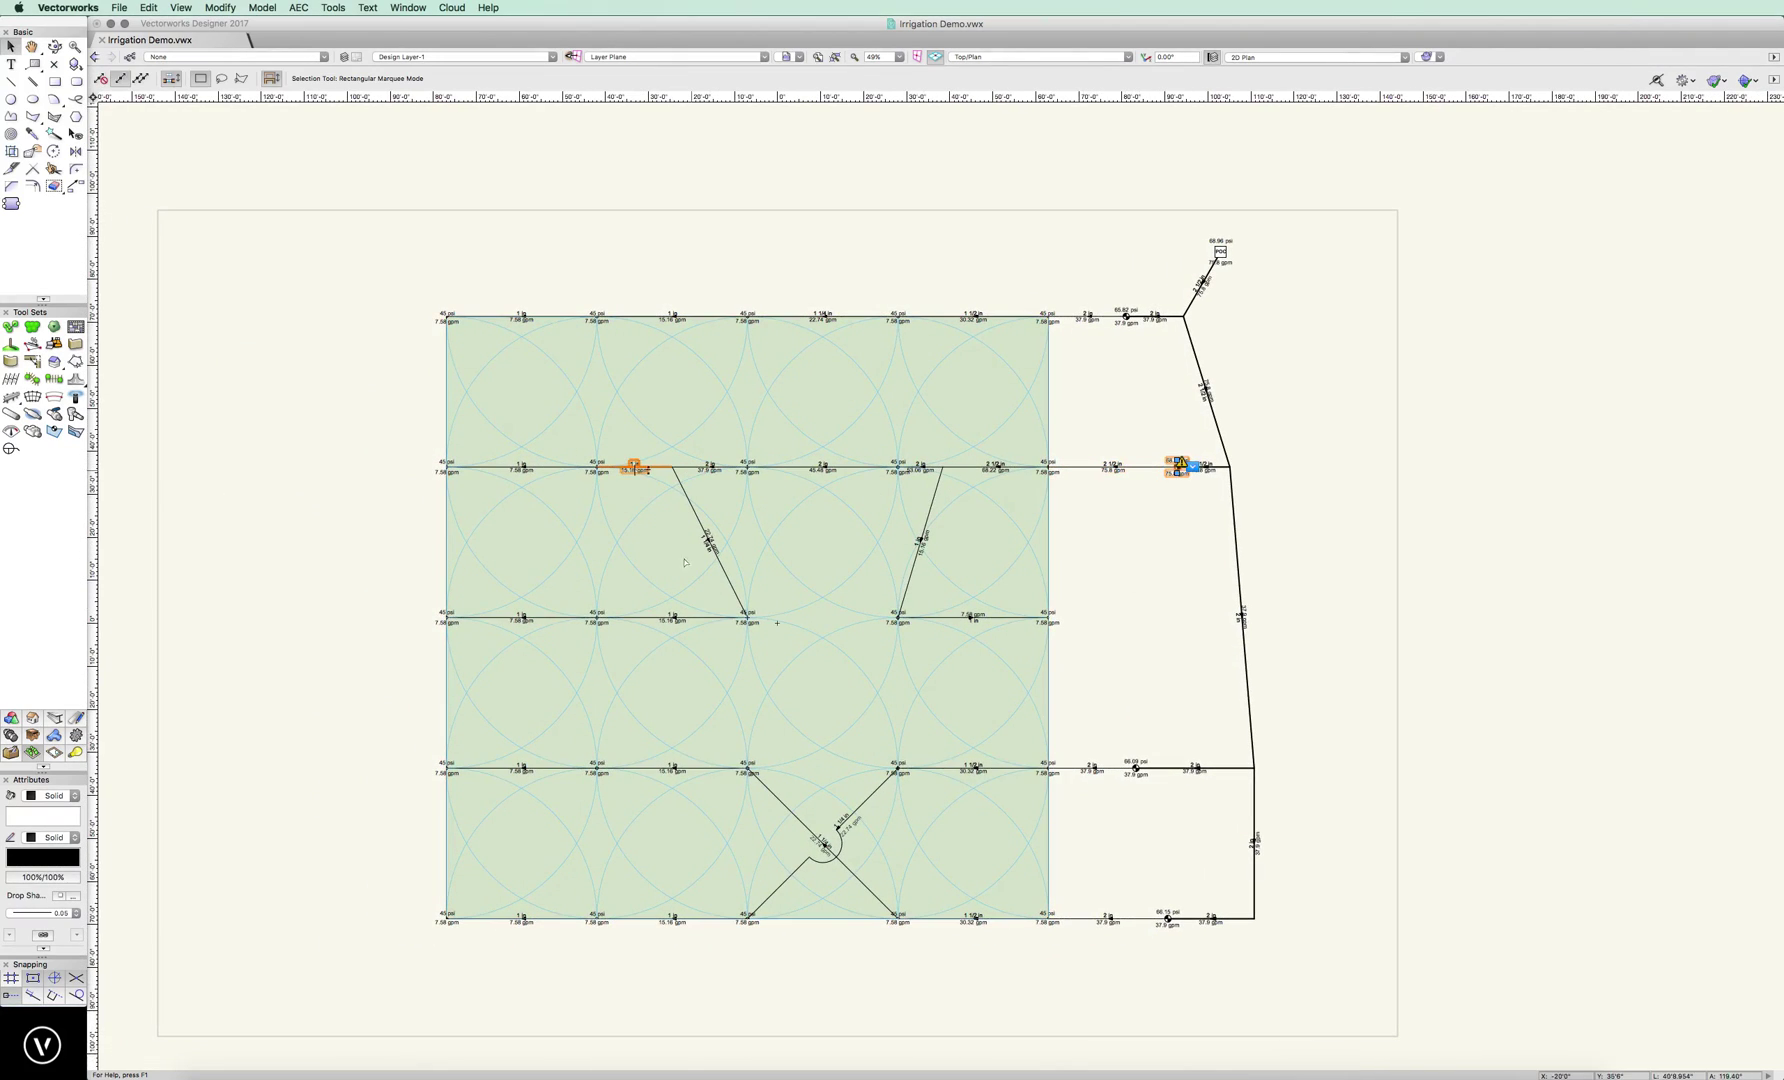